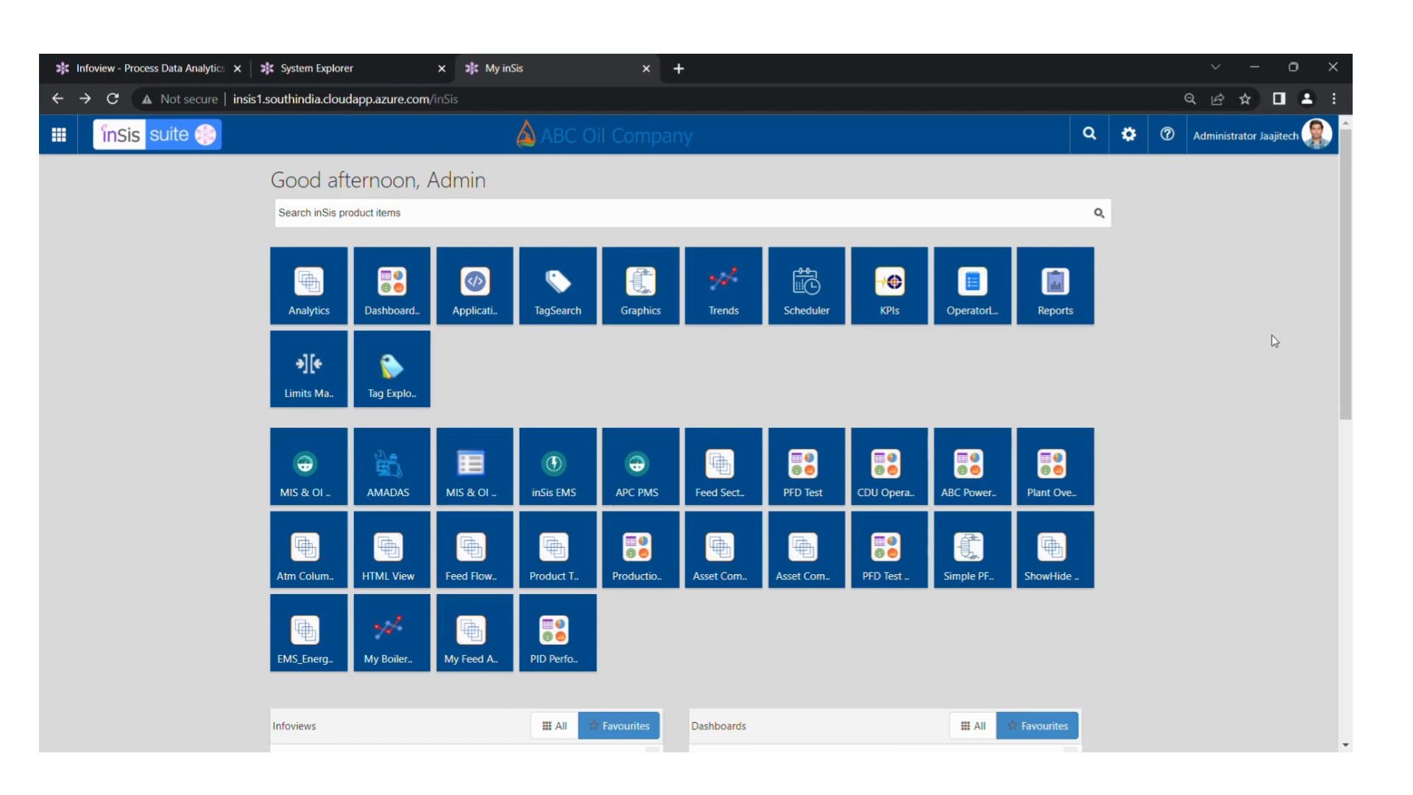
- Open the Analytics Infoview module and name the new infoview "change period"
{"action": "left_click", "coordinate": [310, 300]}
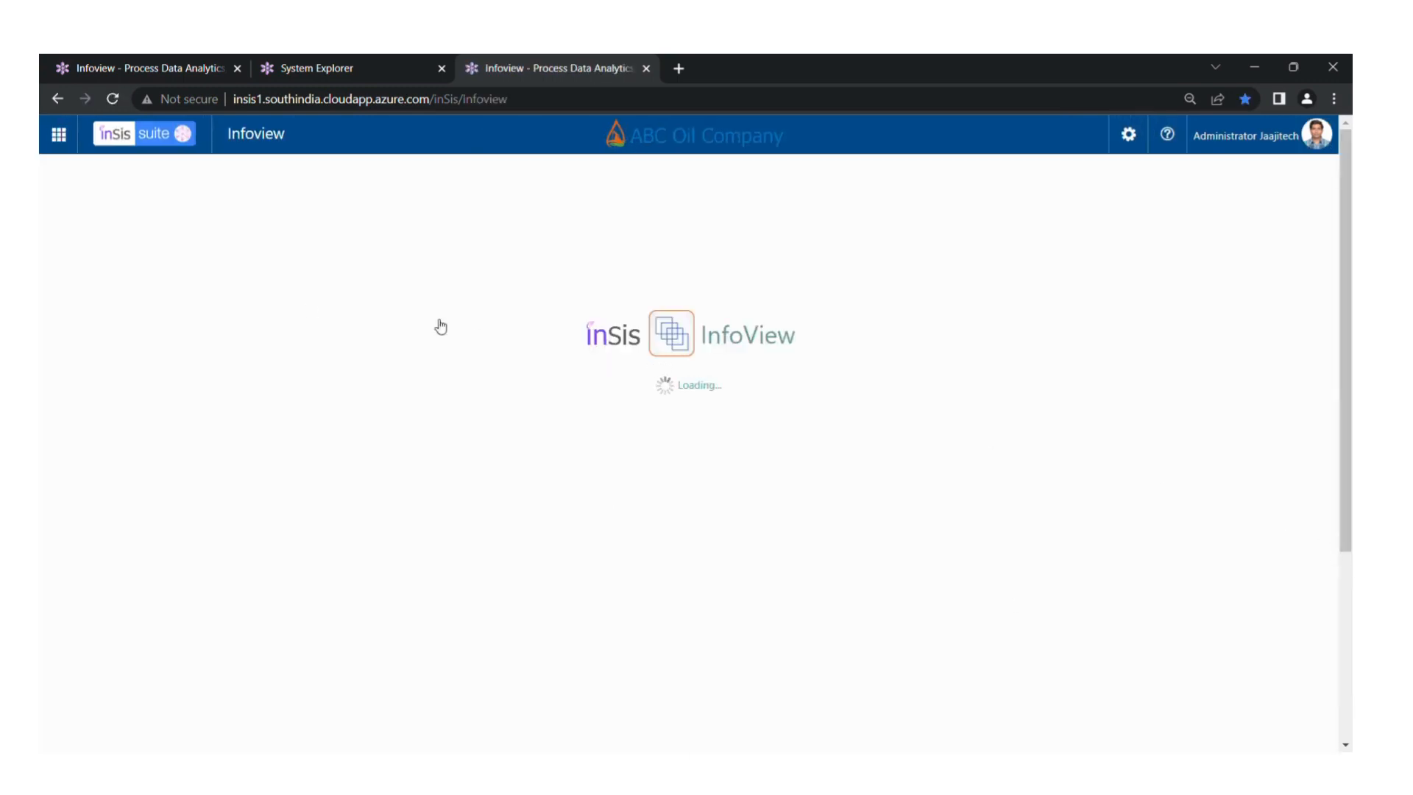
{"action": "left_click", "coordinate": [163, 222]}
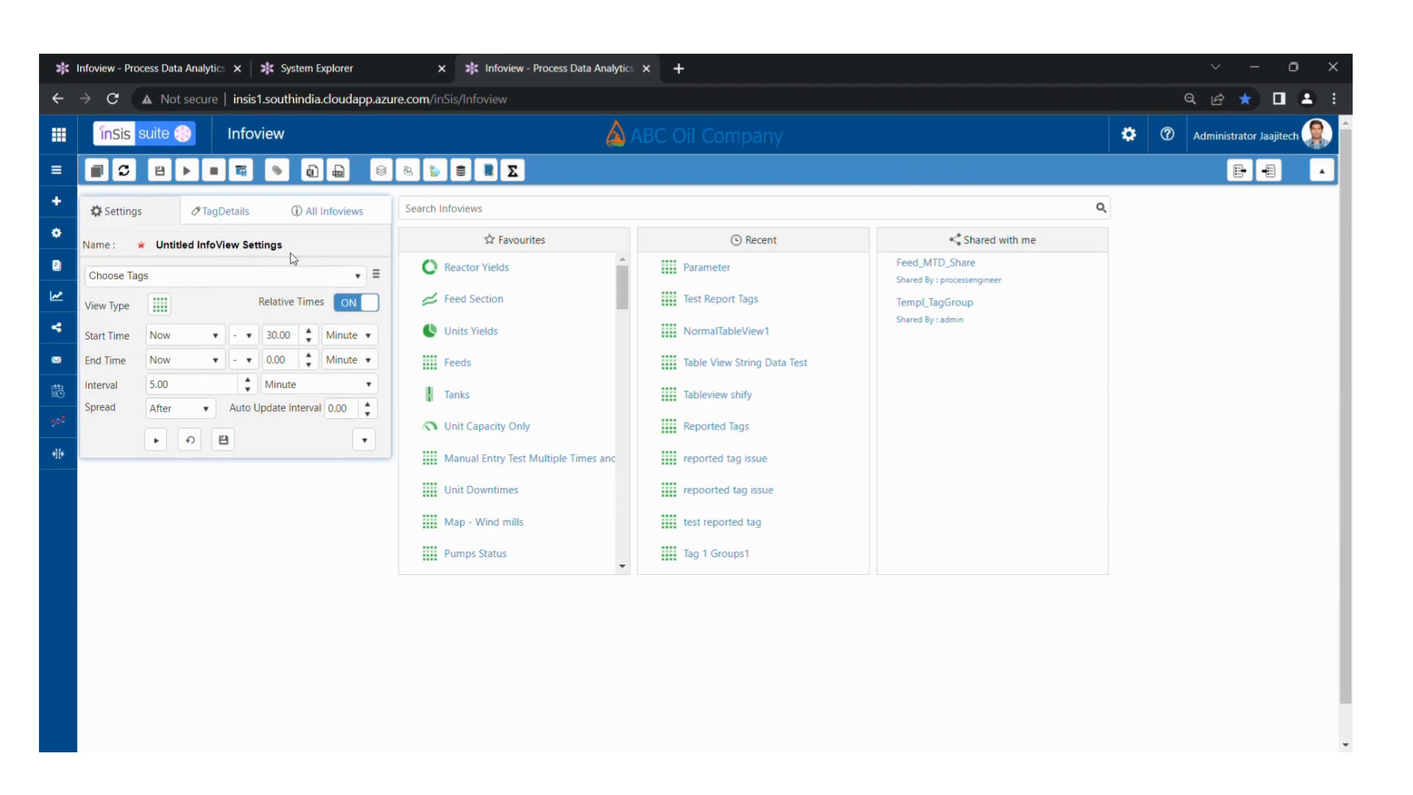
{"action": "left_click_drag", "start_coordinate": [291, 252], "coordinate": [155, 250]}
{"action": "key", "text": "BackSpace"}
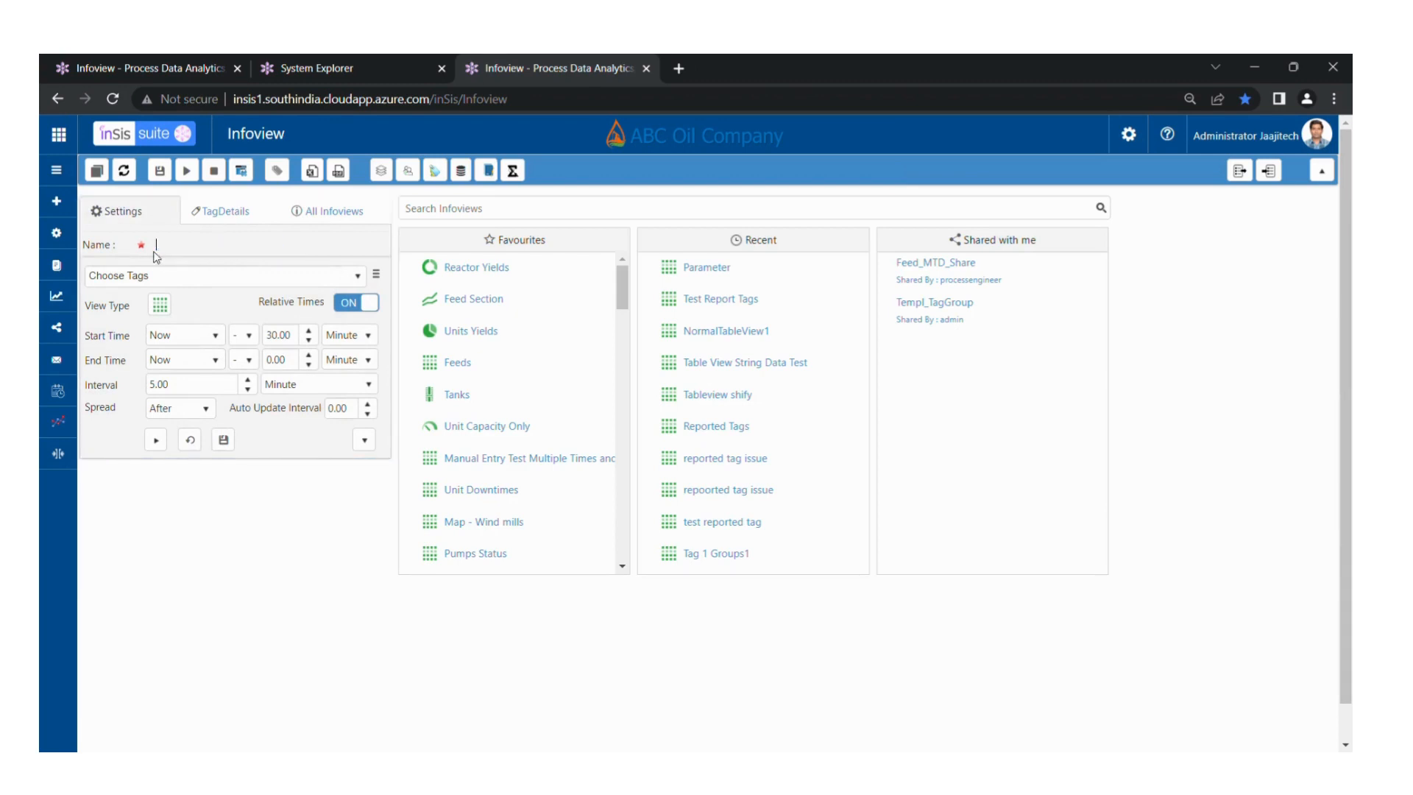
{"action": "type", "text": "change period"}
- Add a calculated tag named feed_status to the infoview
{"action": "left_click", "coordinate": [177, 284]}
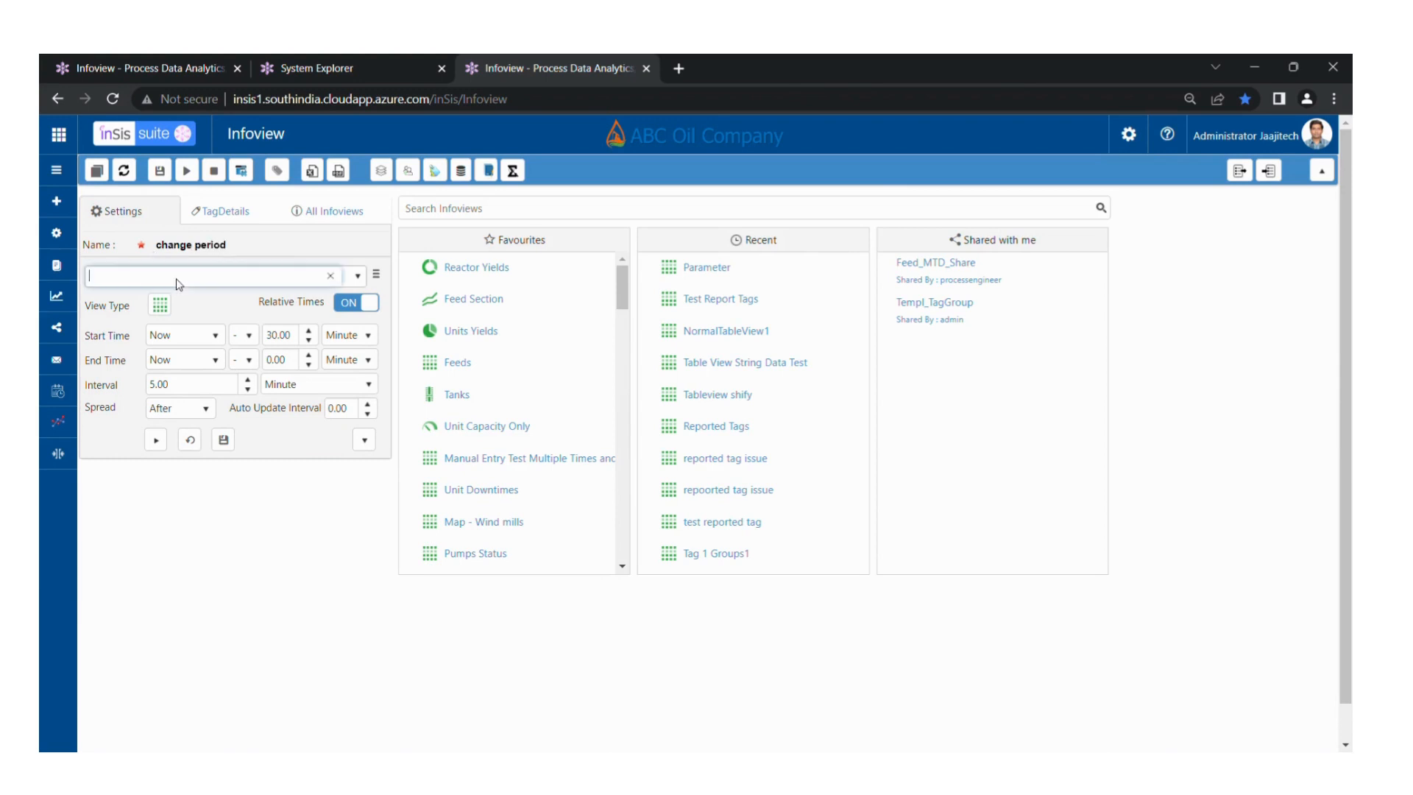
{"action": "type", "text": "feed"}
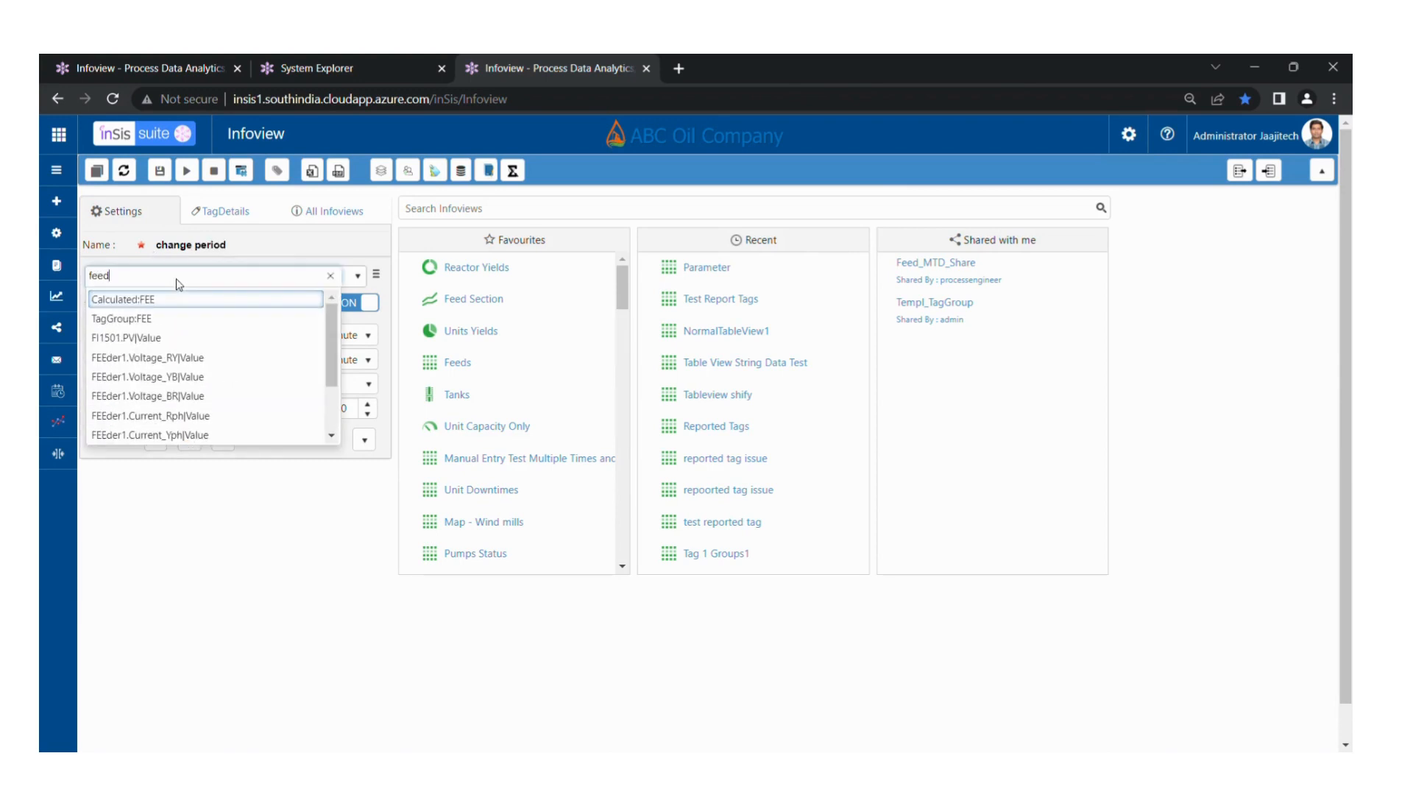
{"action": "type", "text": "_sta"}
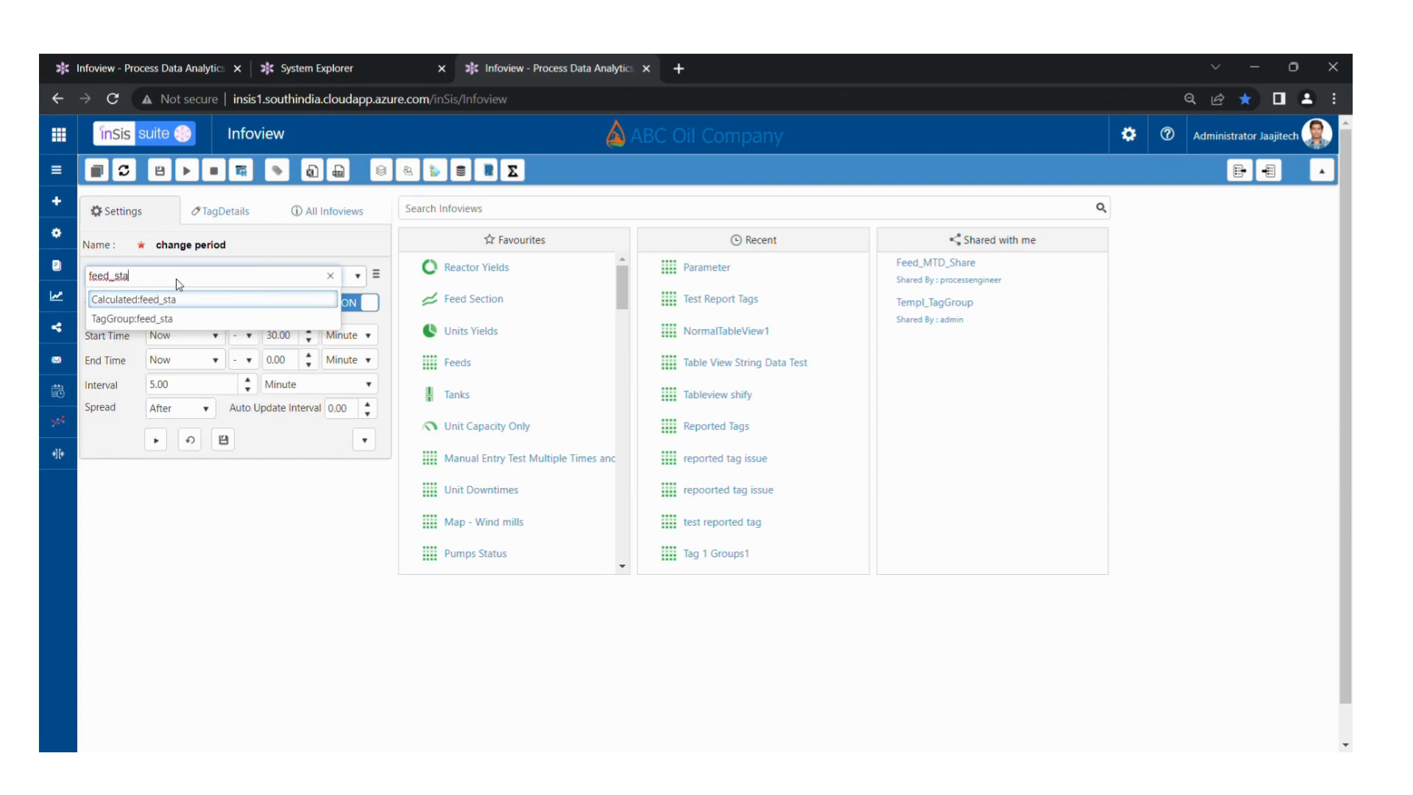
{"action": "type", "text": "tus"}
{"action": "left_click", "coordinate": [180, 300]}
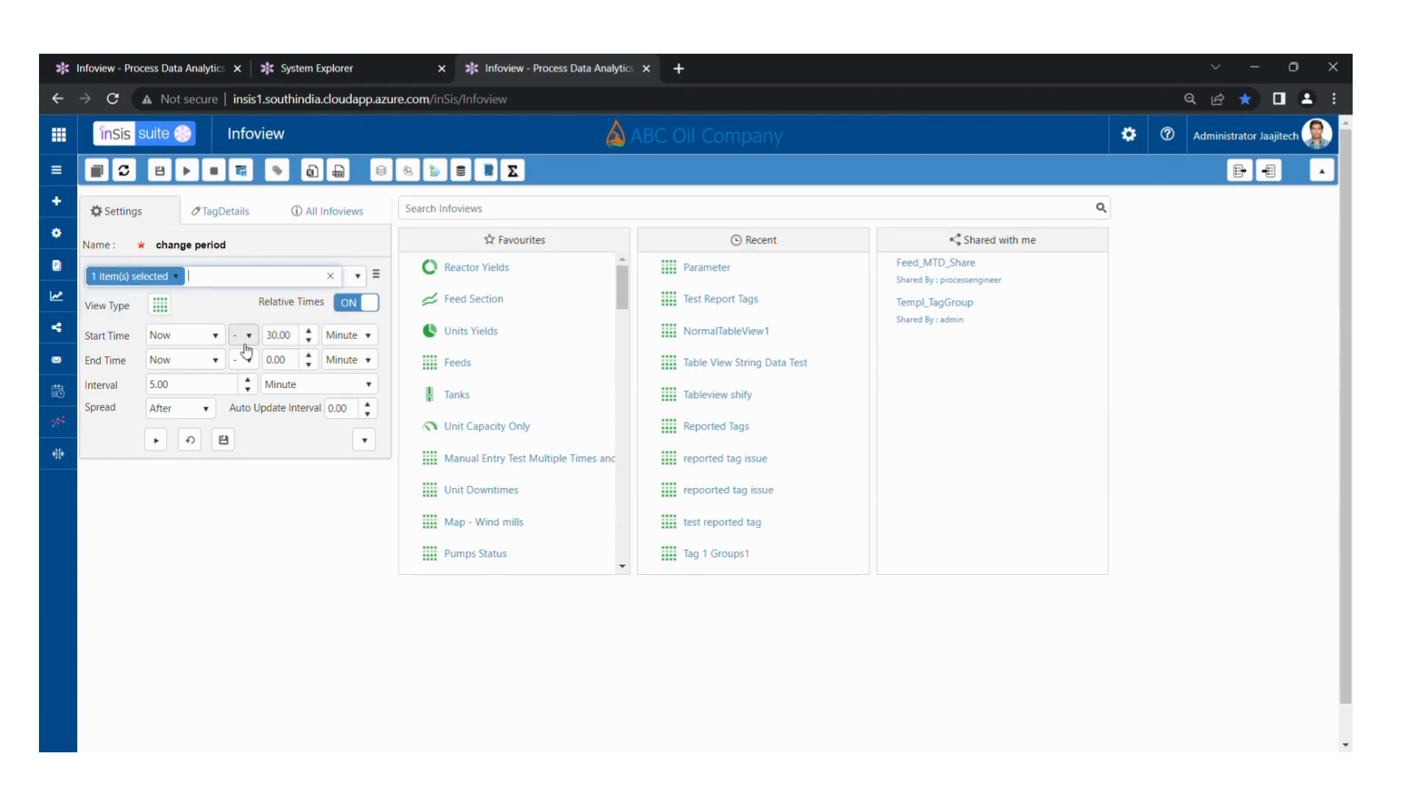
- Set the start time to CurrentMonth with a 0 minute offset and the end time to Today
{"action": "left_click", "coordinate": [213, 336]}
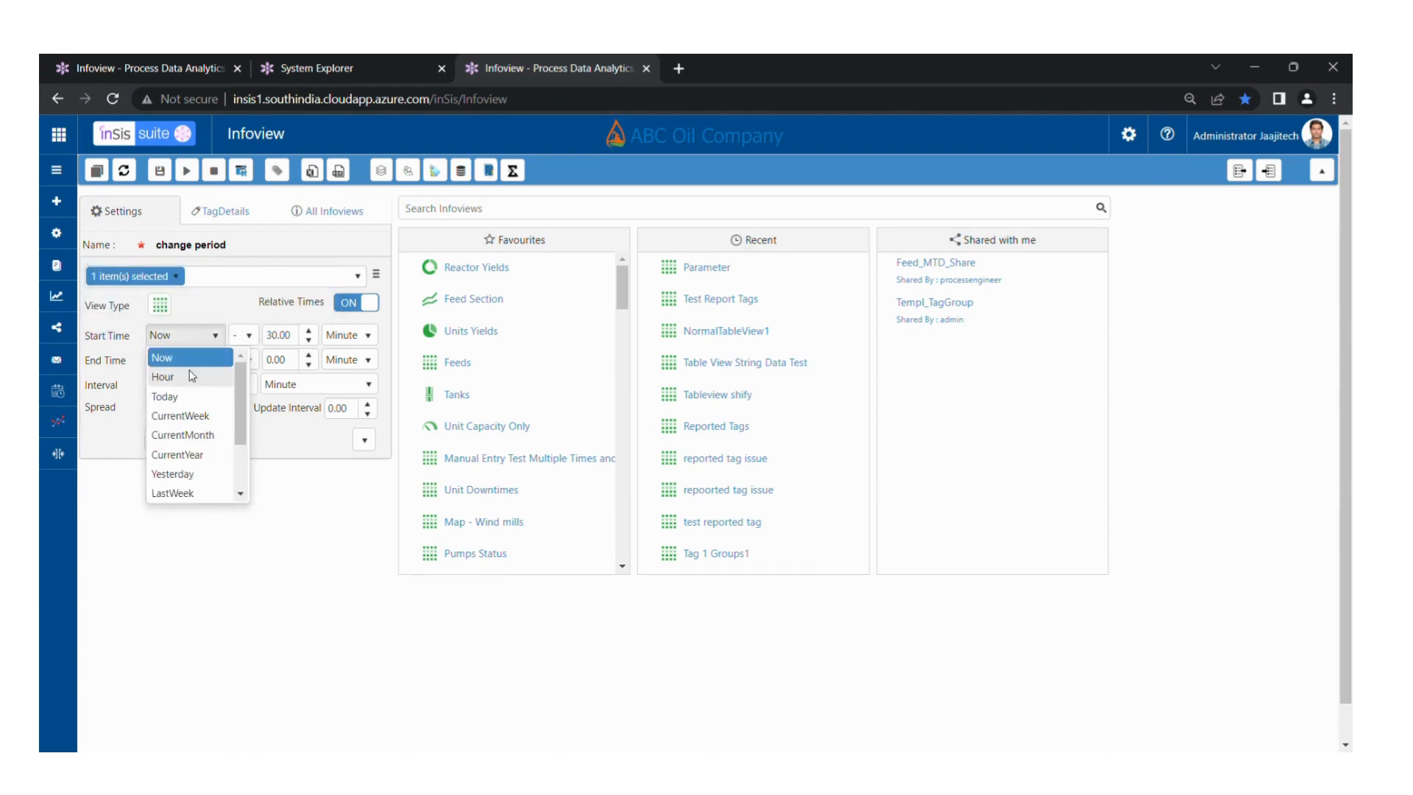
{"action": "left_click", "coordinate": [183, 435]}
{"action": "left_click", "coordinate": [207, 366]}
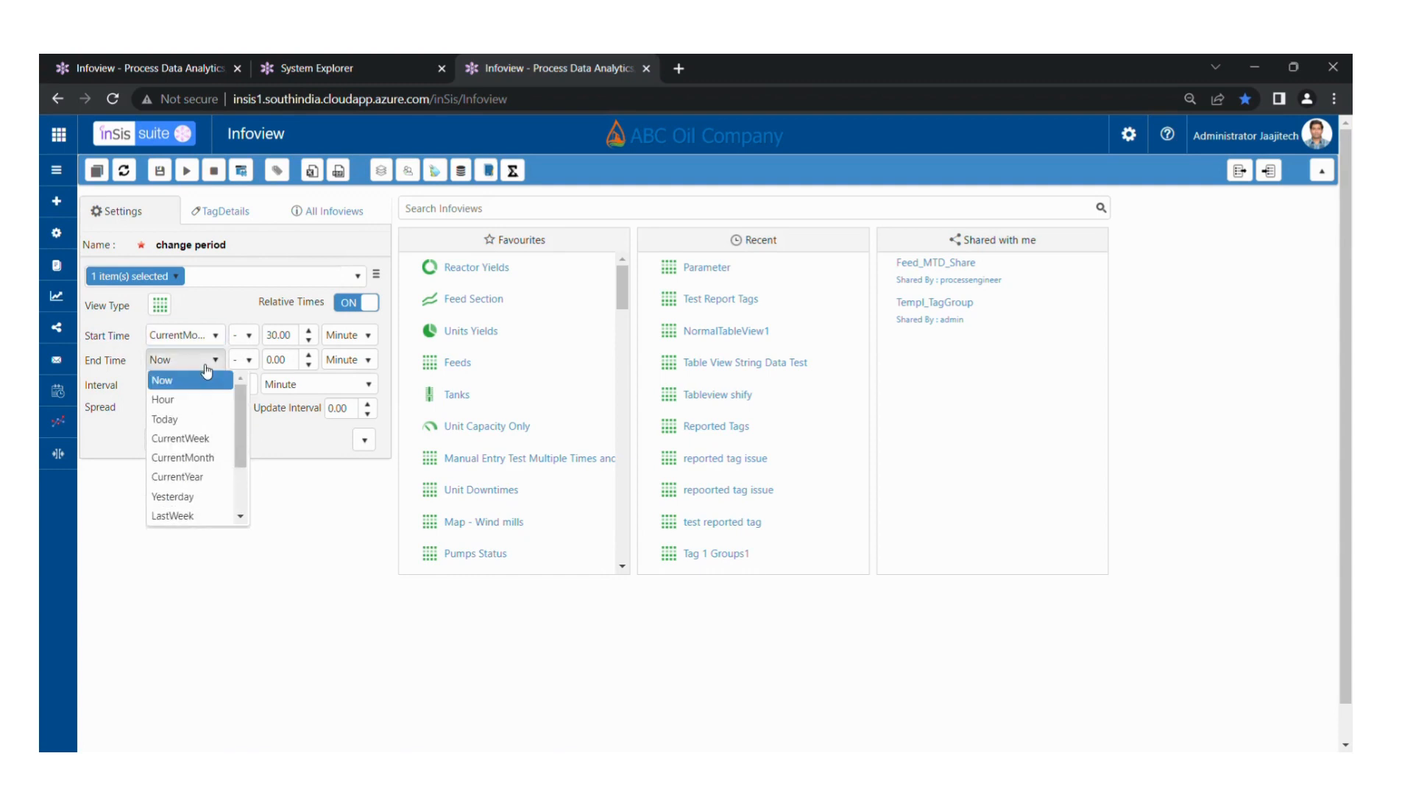
{"action": "left_click", "coordinate": [177, 418]}
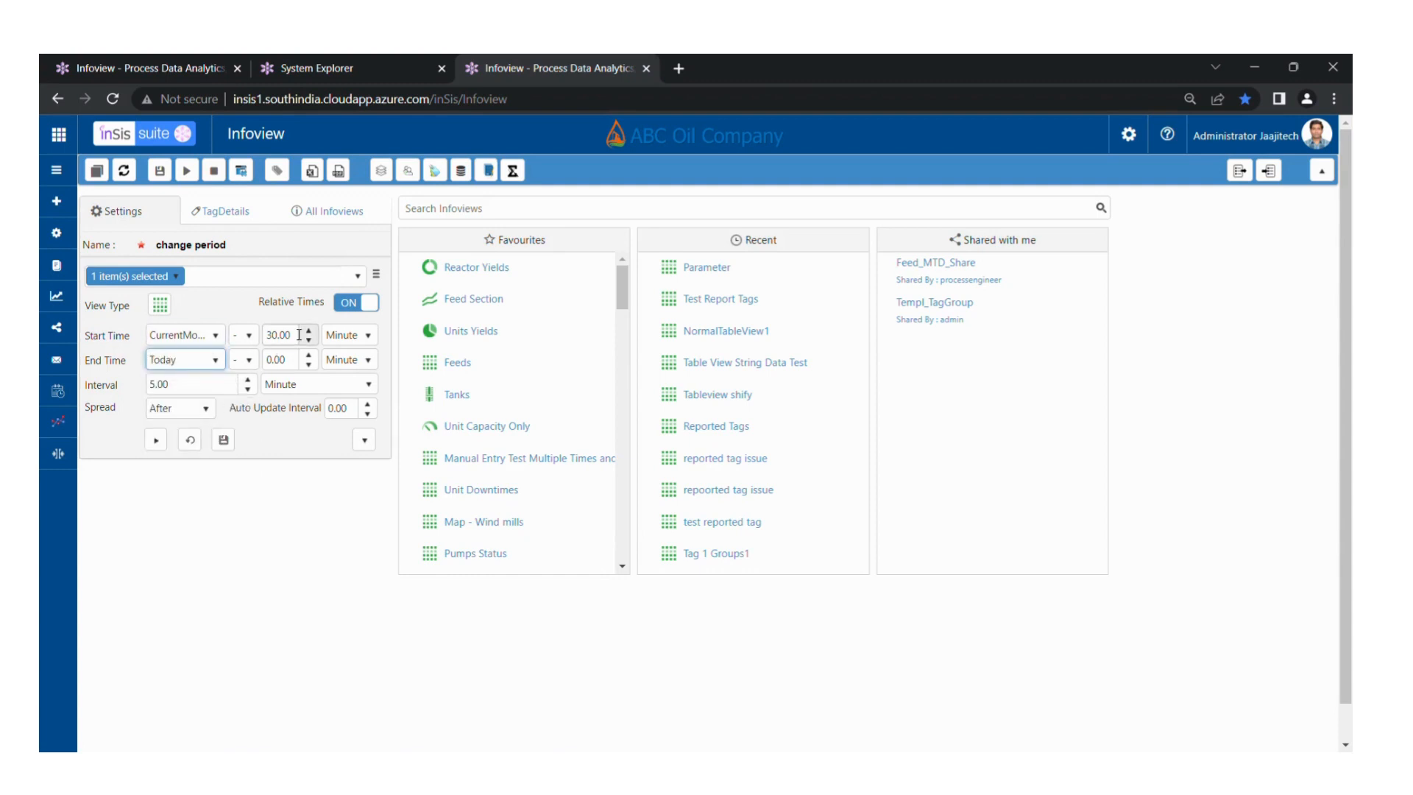
{"action": "double_click", "coordinate": [298, 335]}
{"action": "type", "text": "0"}
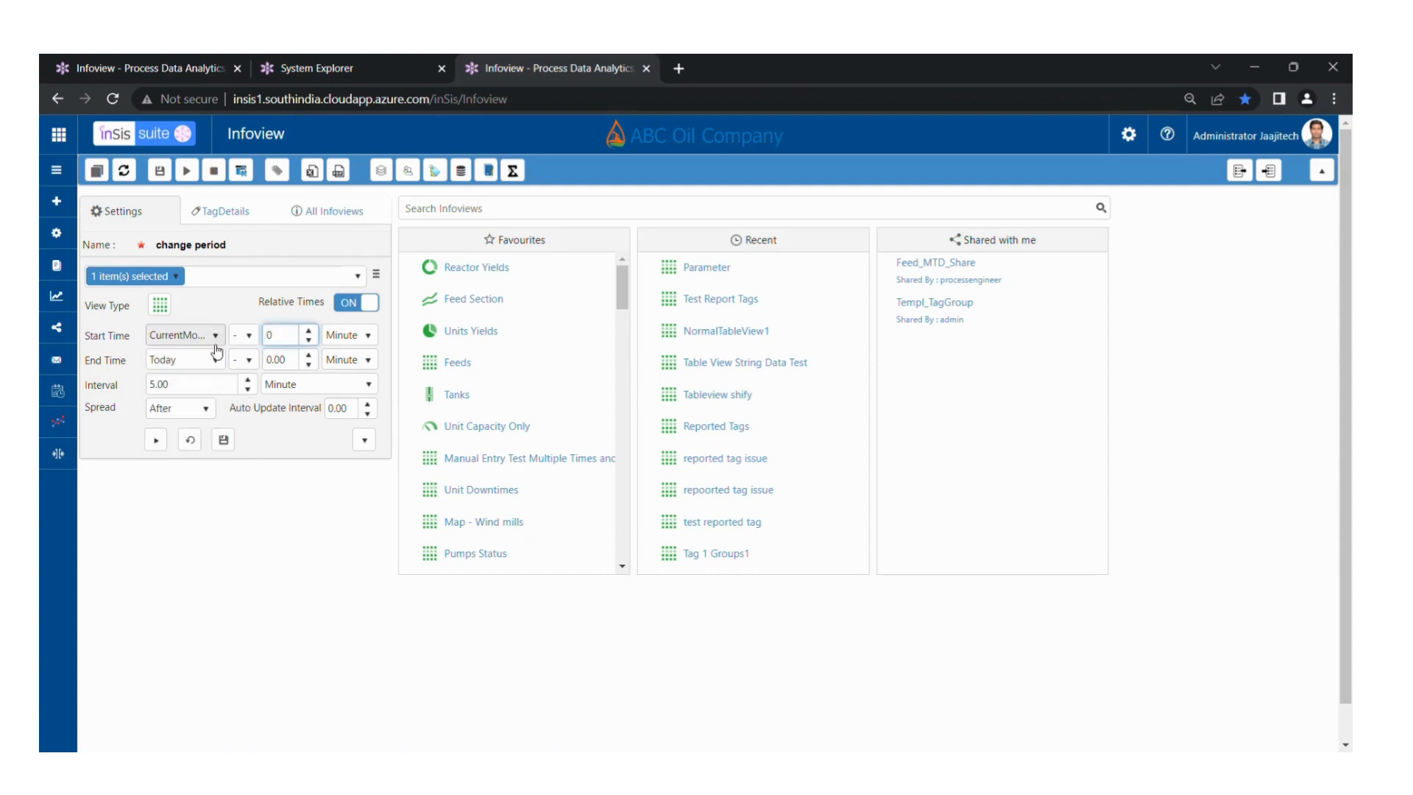
- Set the interval to 0 minutes, expand the additional settings and run the infoview
{"action": "double_click", "coordinate": [165, 383]}
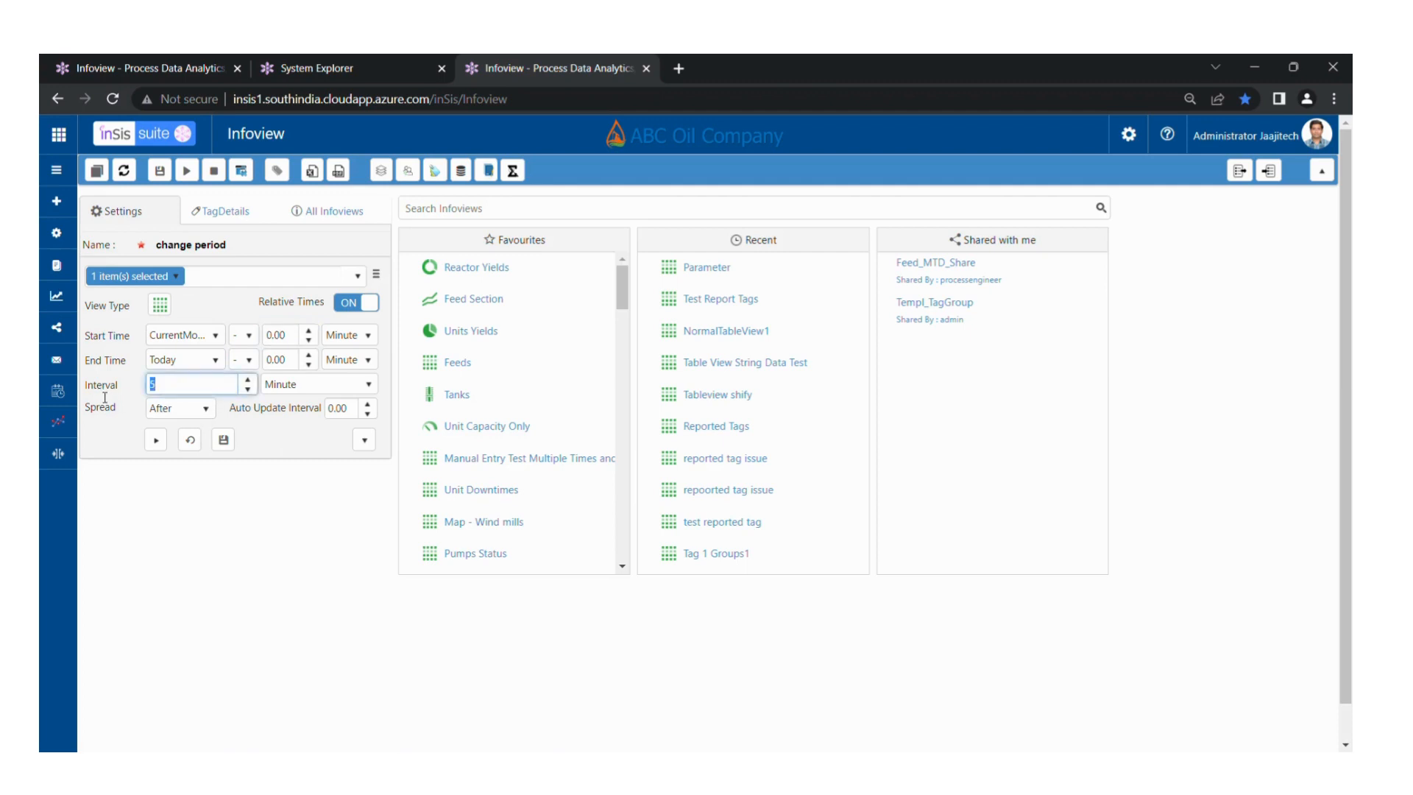
{"action": "type", "text": "0"}
{"action": "left_click", "coordinate": [366, 446]}
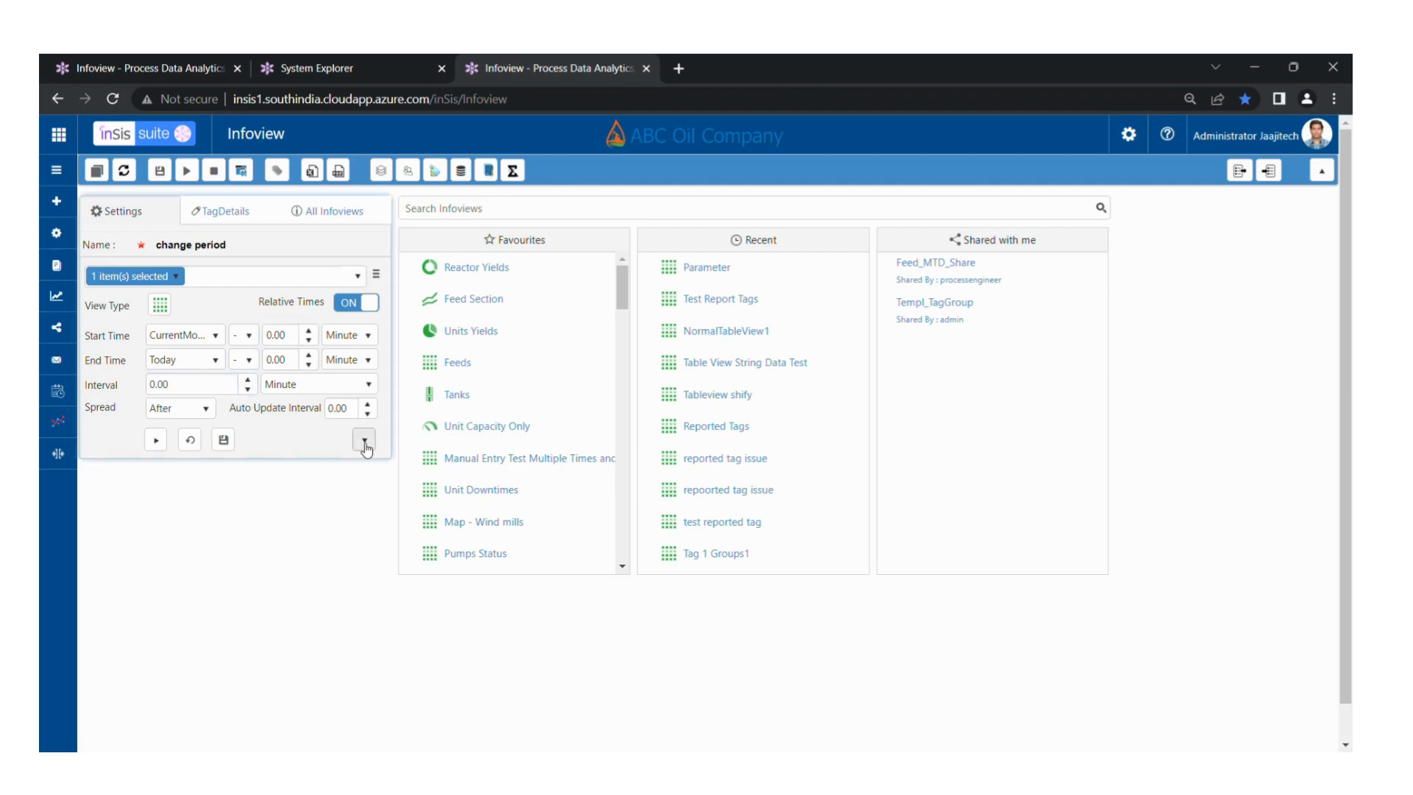
{"action": "left_click", "coordinate": [156, 612]}
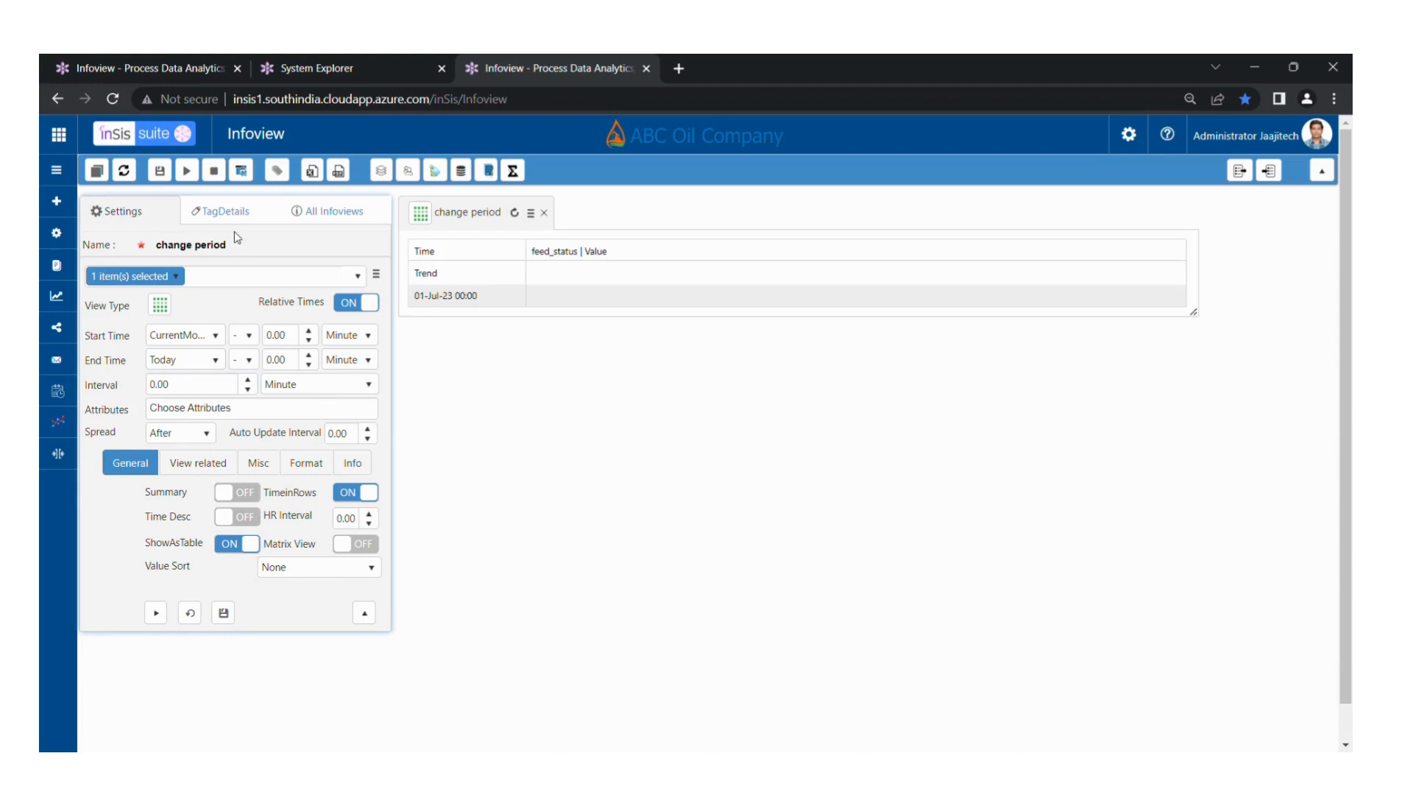
- Open the calculation definition of feed_status, begin the formula with =if ( and insert the FI1501.PV Value tag
{"action": "left_click", "coordinate": [224, 211]}
{"action": "left_click", "coordinate": [277, 346]}
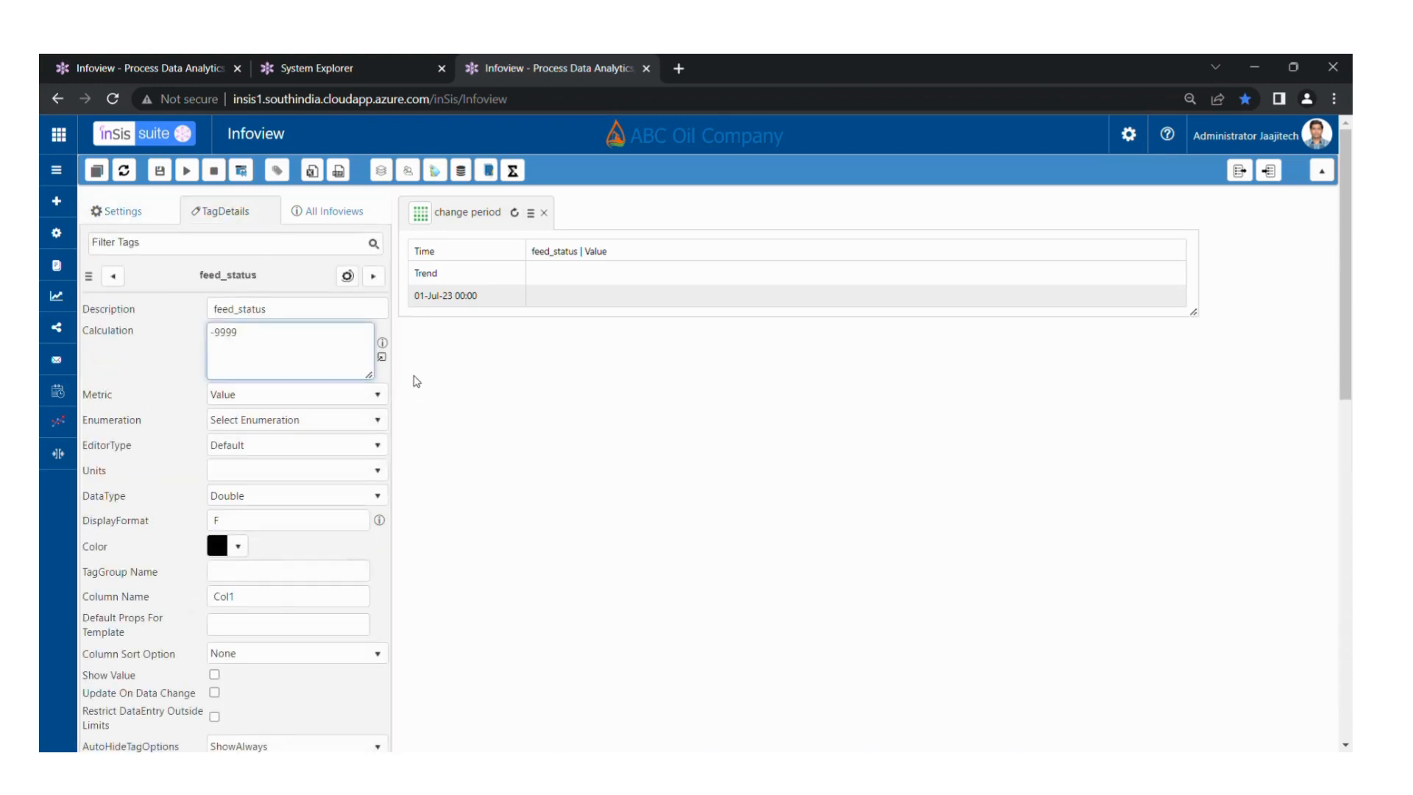
{"action": "left_click", "coordinate": [381, 357]}
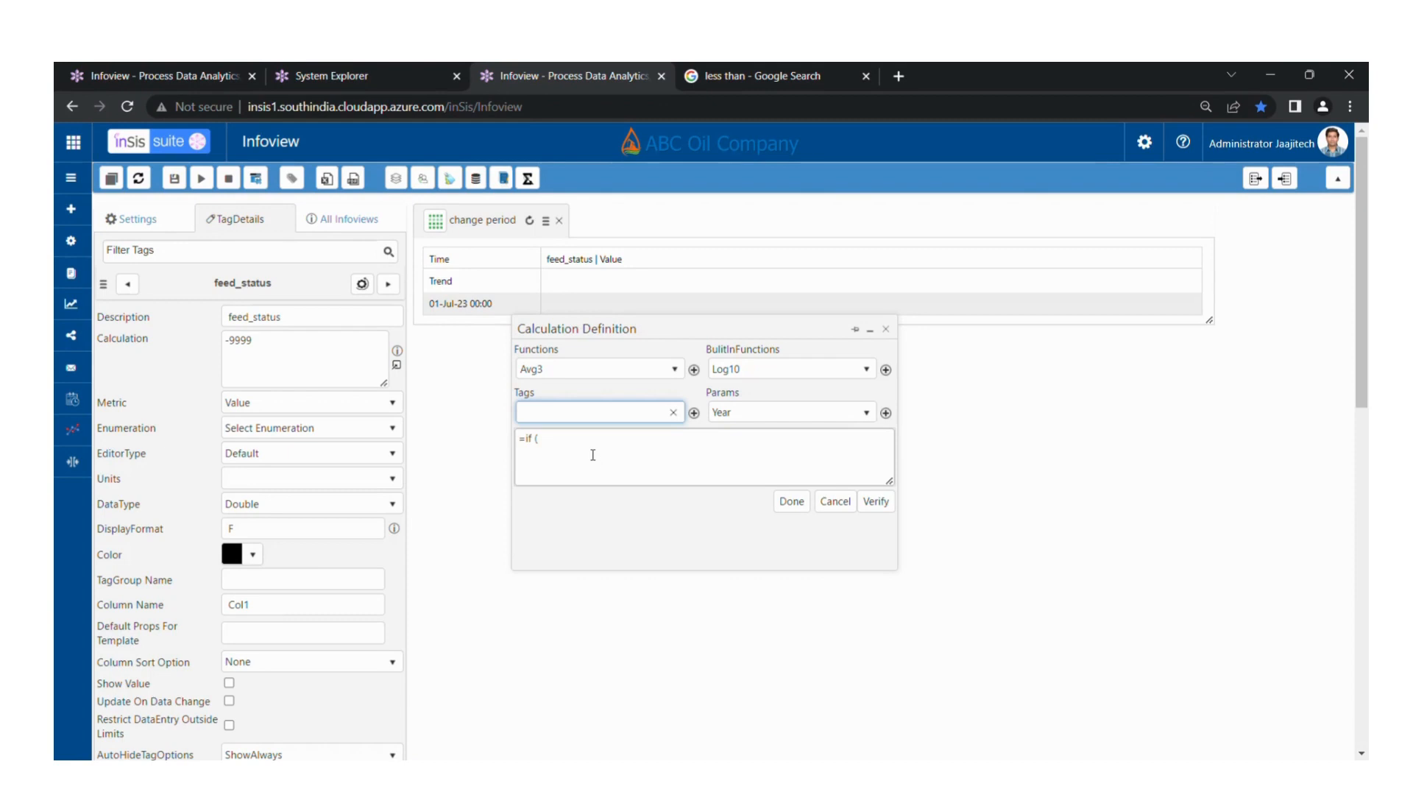
{"action": "left_click", "coordinate": [595, 440]}
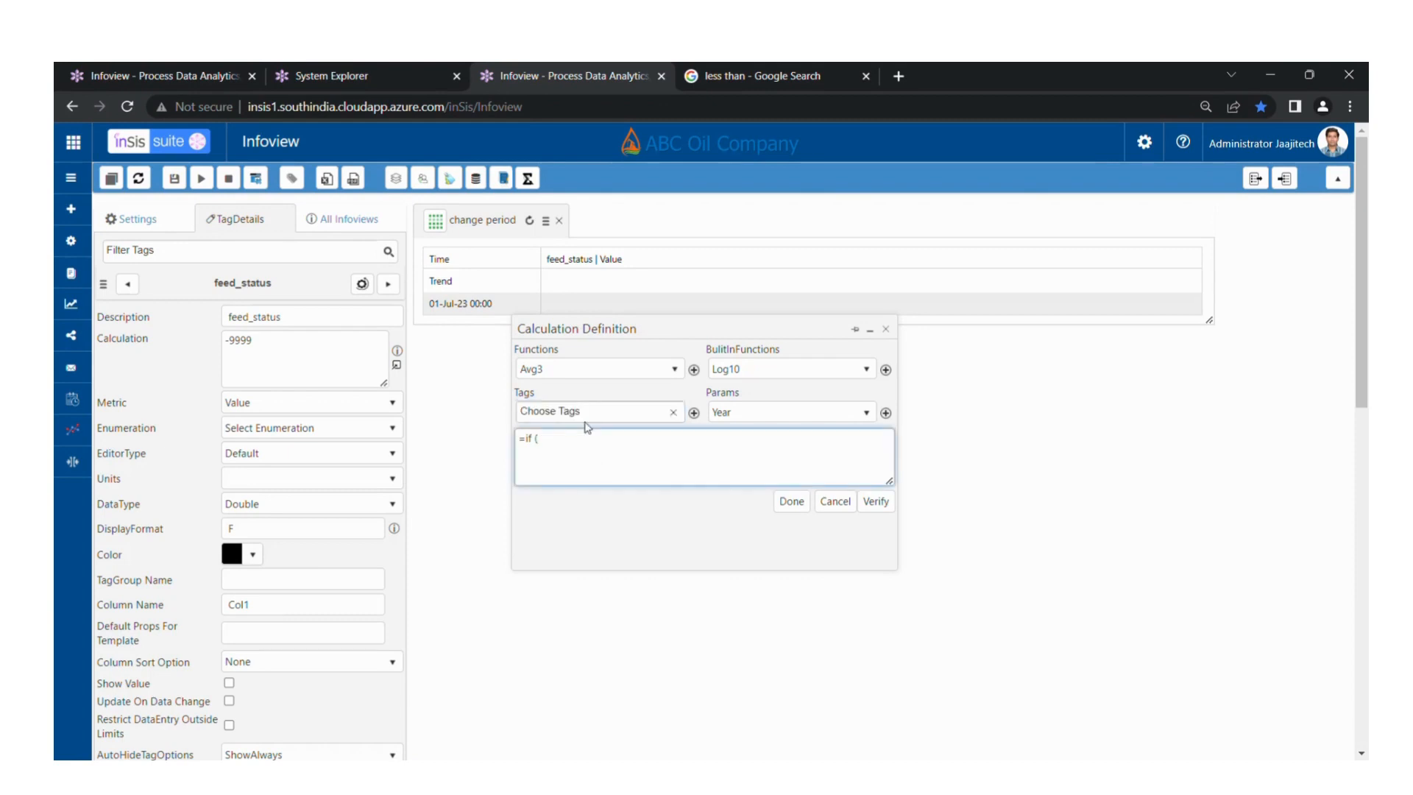
{"action": "left_click", "coordinate": [596, 417]}
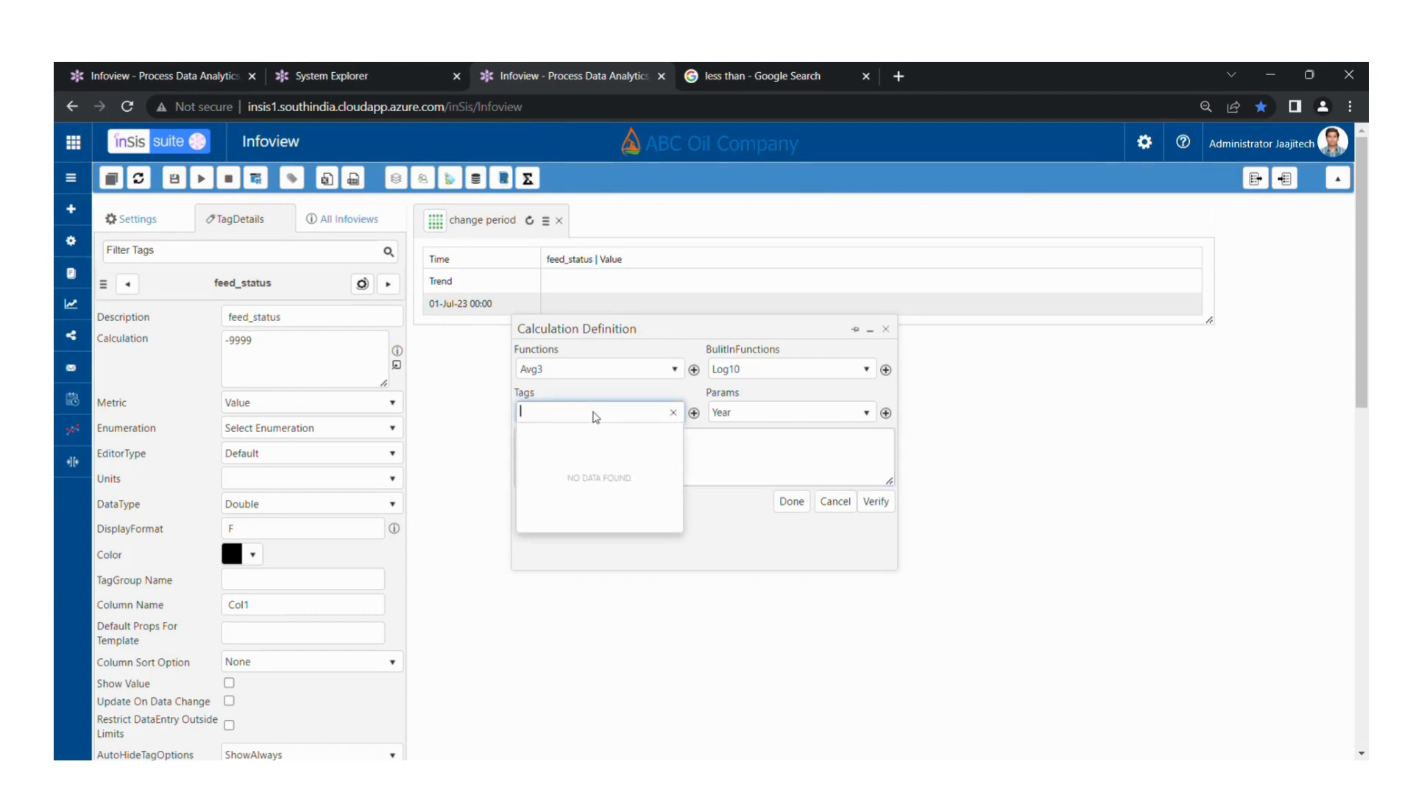
{"action": "type", "text": "fi1501"}
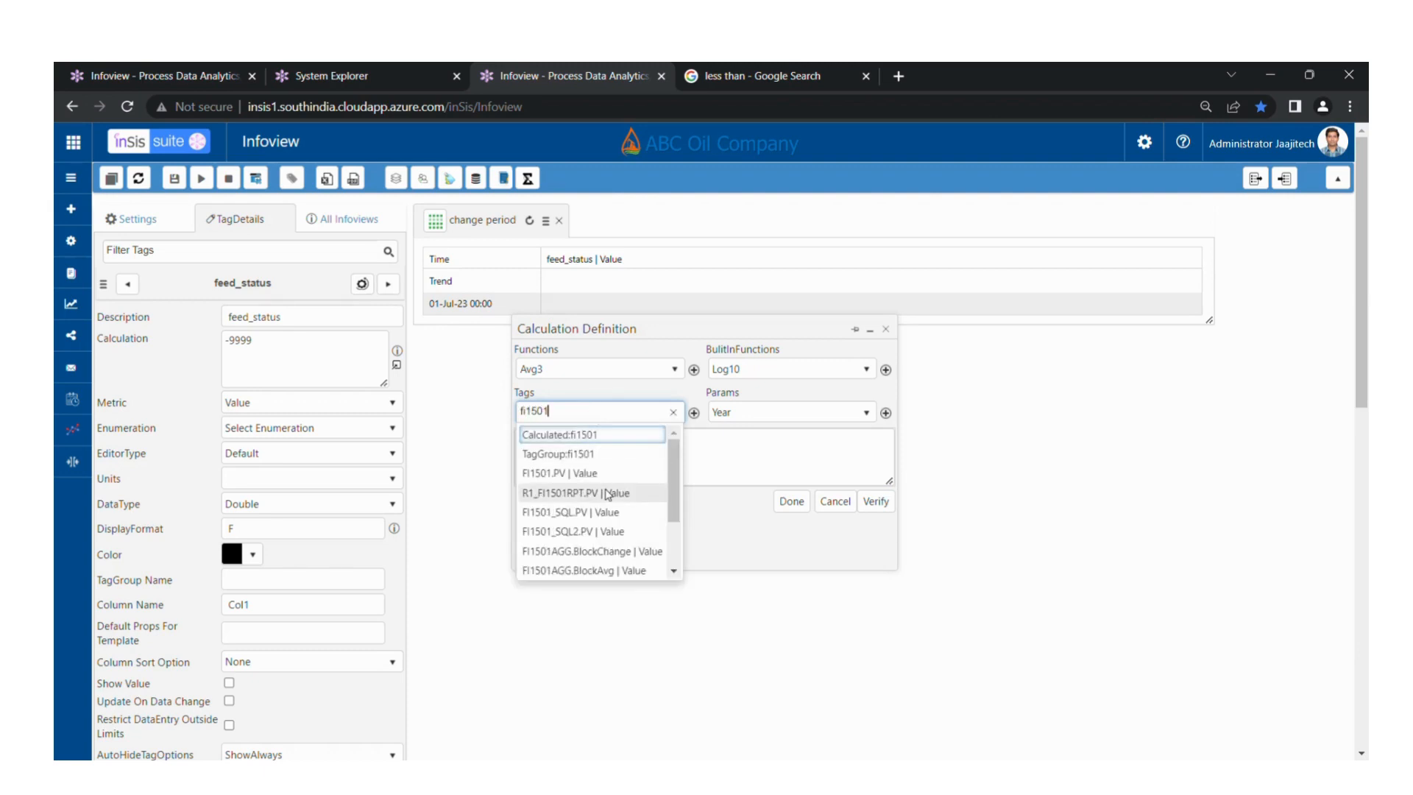
{"action": "left_click", "coordinate": [559, 473]}
{"action": "left_click", "coordinate": [693, 412]}
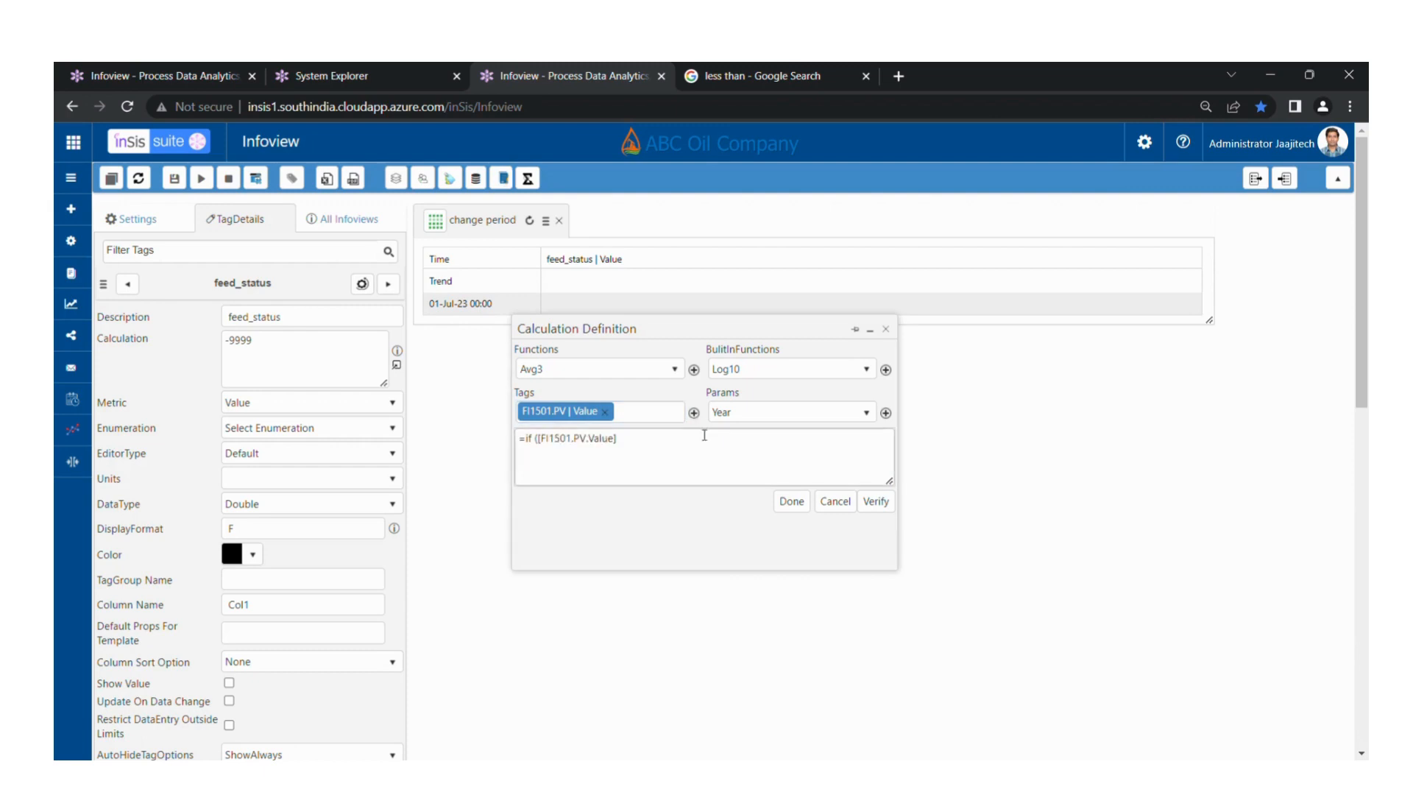
- Complete the formula as =if ([FI1501.PV.Value]>450,0,1); and apply it to the tag
{"action": "left_click", "coordinate": [697, 447]}
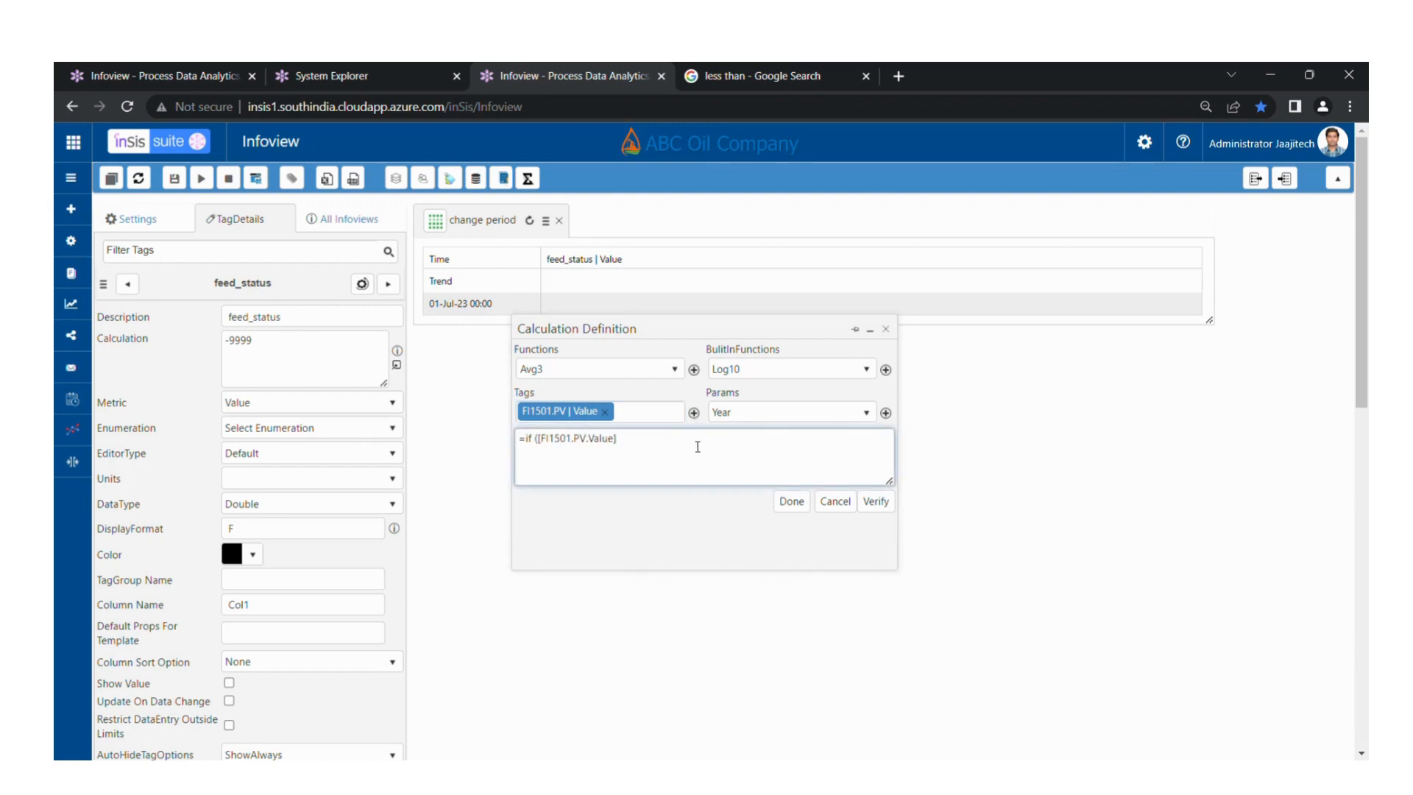
{"action": "type", "text": ">"}
{"action": "type", "text": "35"}
{"action": "key", "text": "BackSpace"}
{"action": "key", "text": "BackSpace"}
{"action": "type", "text": "450,0,1);"}
{"action": "left_click", "coordinate": [791, 501]}
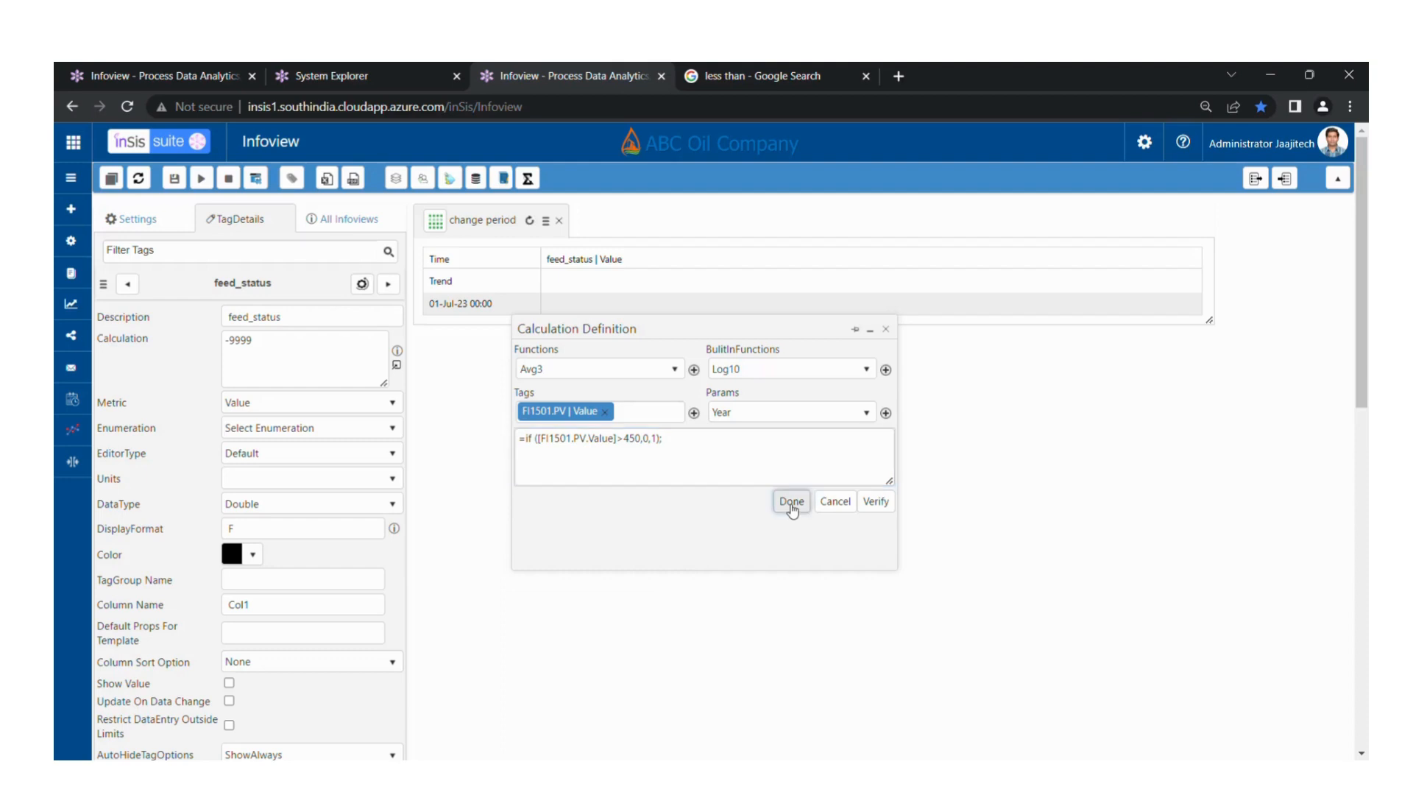
- Assign the OnOff enumeration to feed_status and set its color to red
{"action": "left_click", "coordinate": [364, 430]}
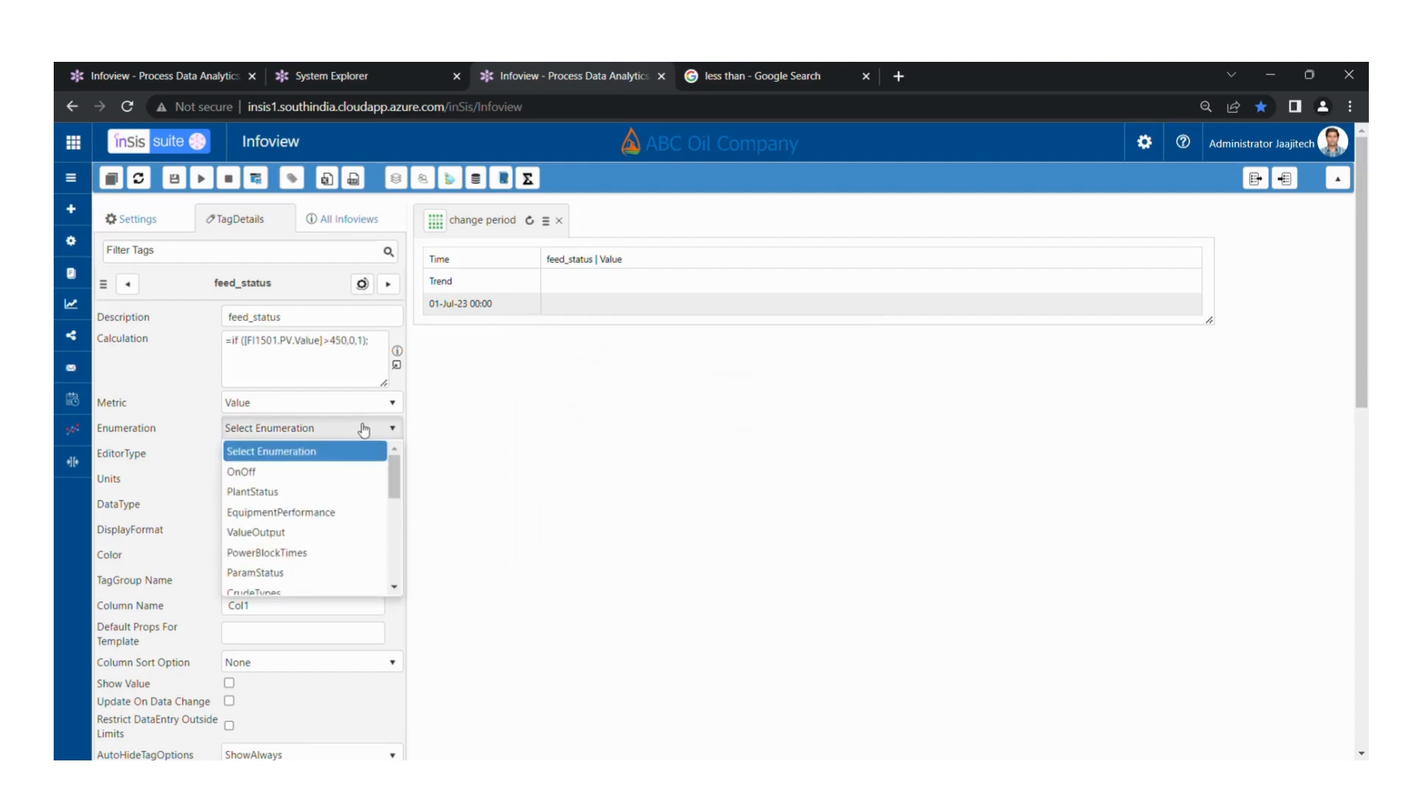
{"action": "left_click", "coordinate": [340, 473]}
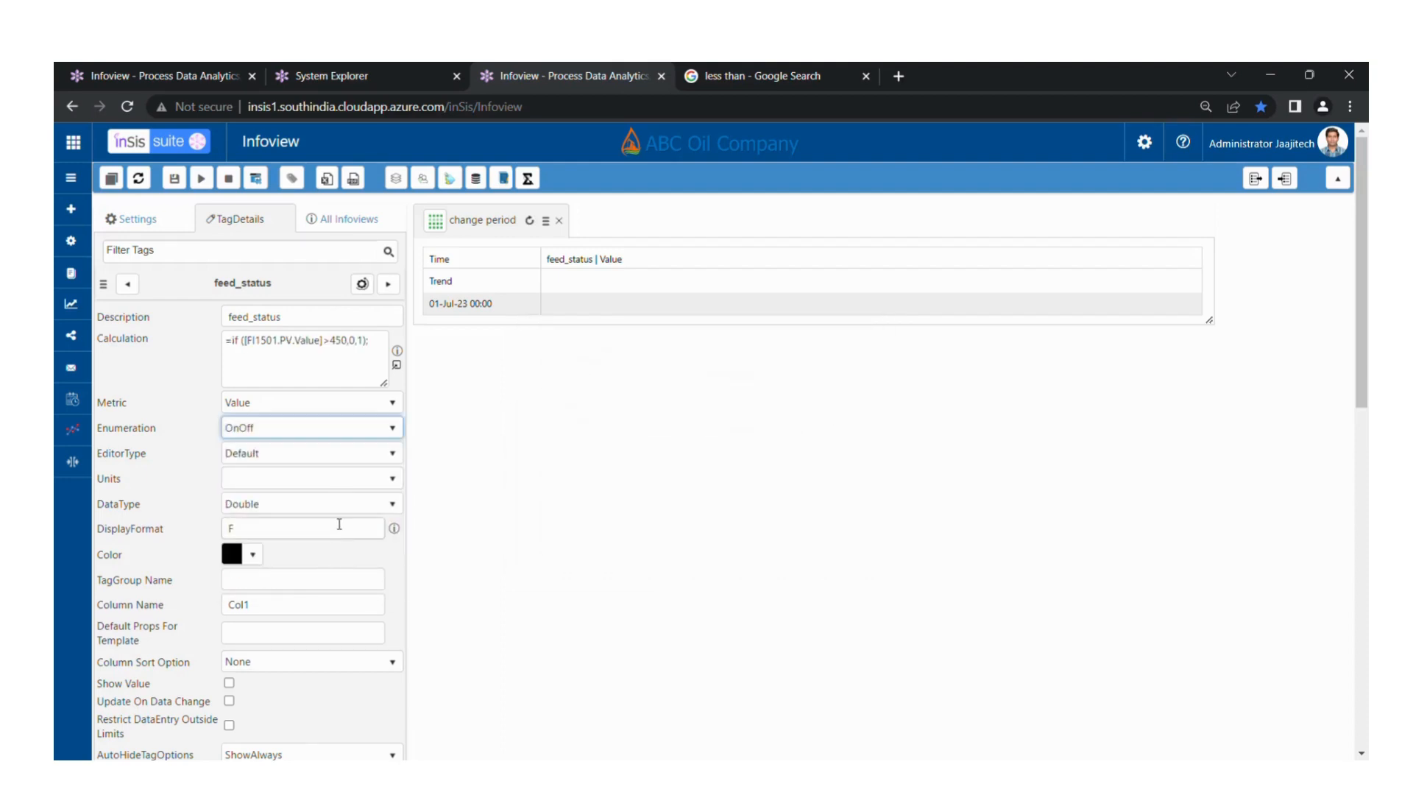
{"action": "scroll", "coordinate": [337, 524], "scroll_direction": "down", "scroll_amount": 2}
{"action": "scroll", "coordinate": [336, 523], "scroll_direction": "up", "scroll_amount": 2}
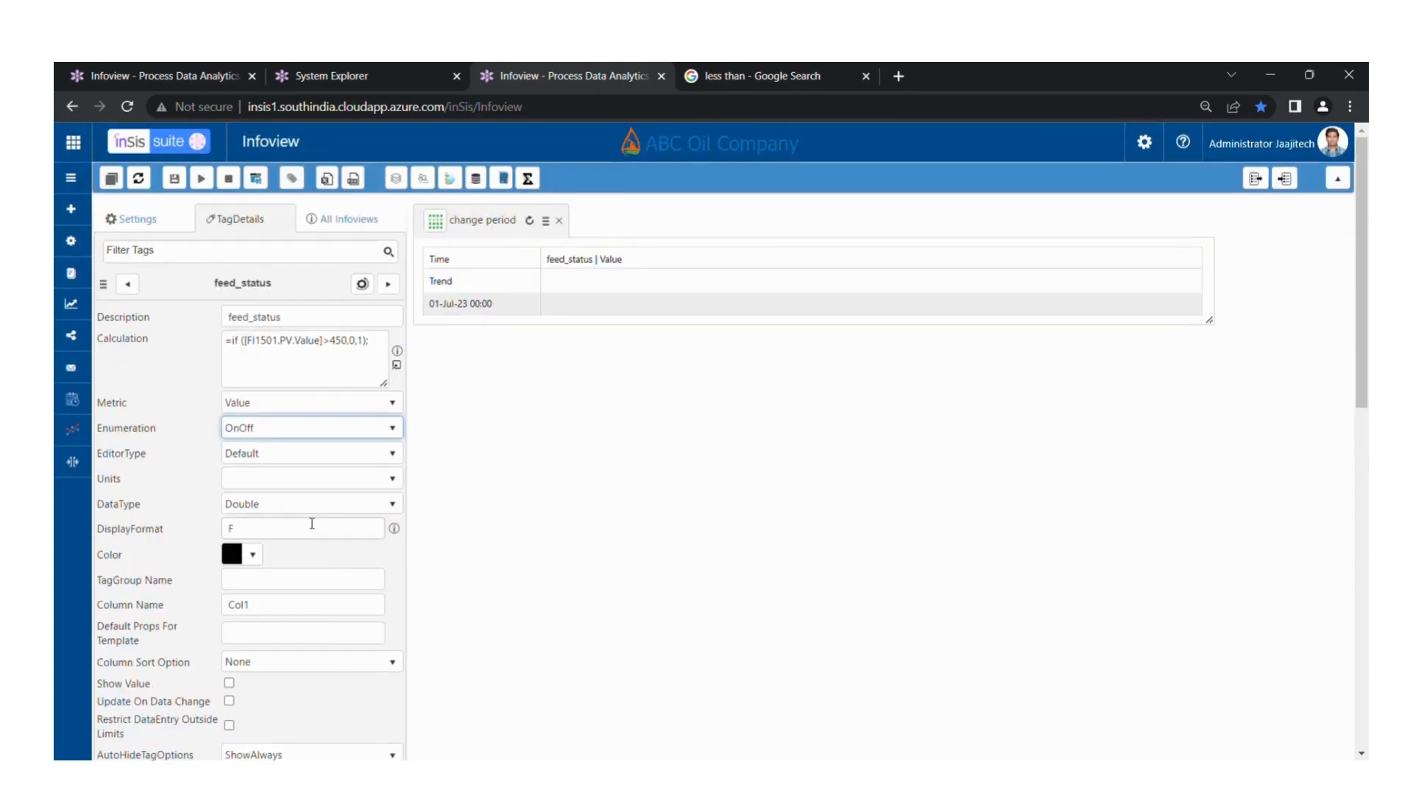
{"action": "left_click", "coordinate": [252, 553]}
{"action": "left_click", "coordinate": [259, 581]}
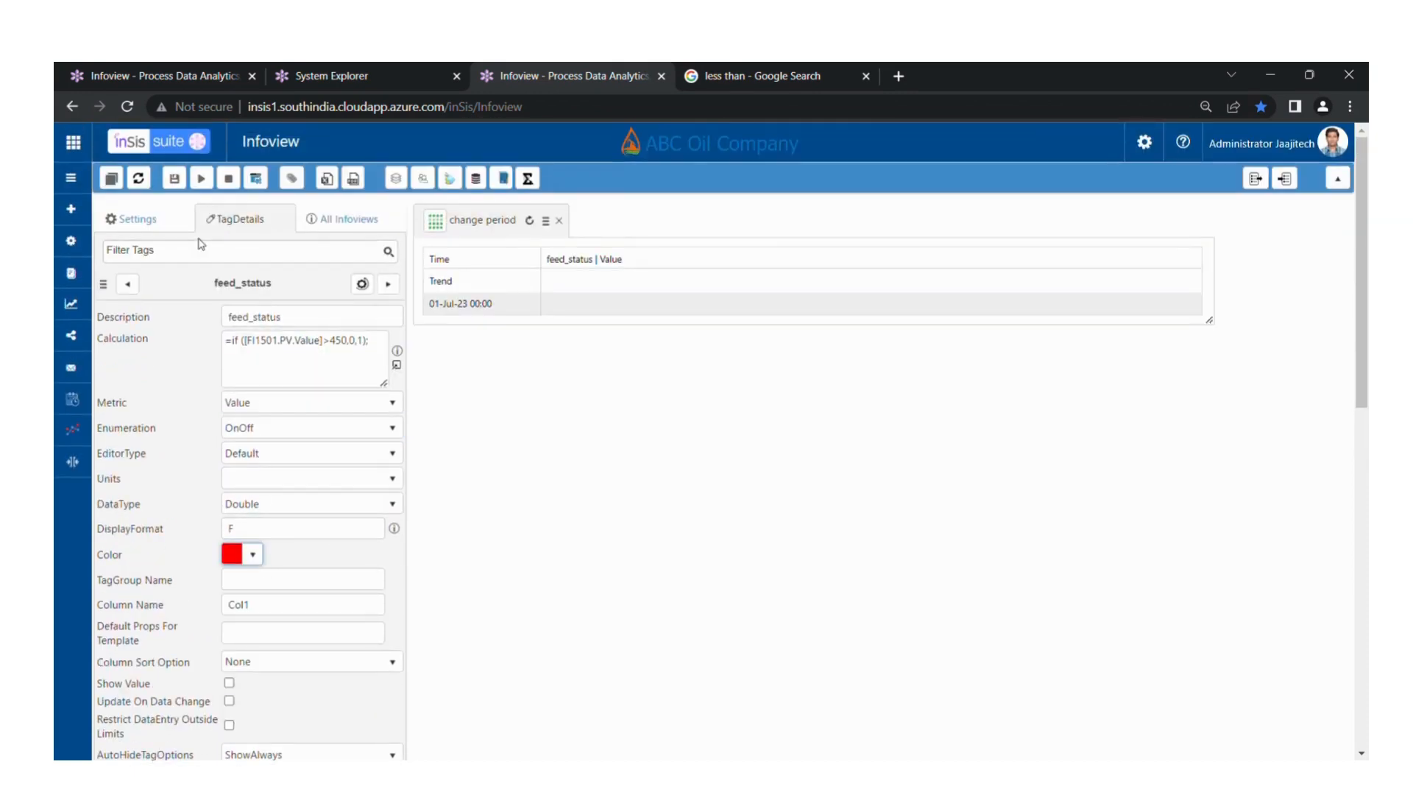
- Turn on the ChgPeriods option in the infoview's view-related settings
{"action": "left_click", "coordinate": [154, 219]}
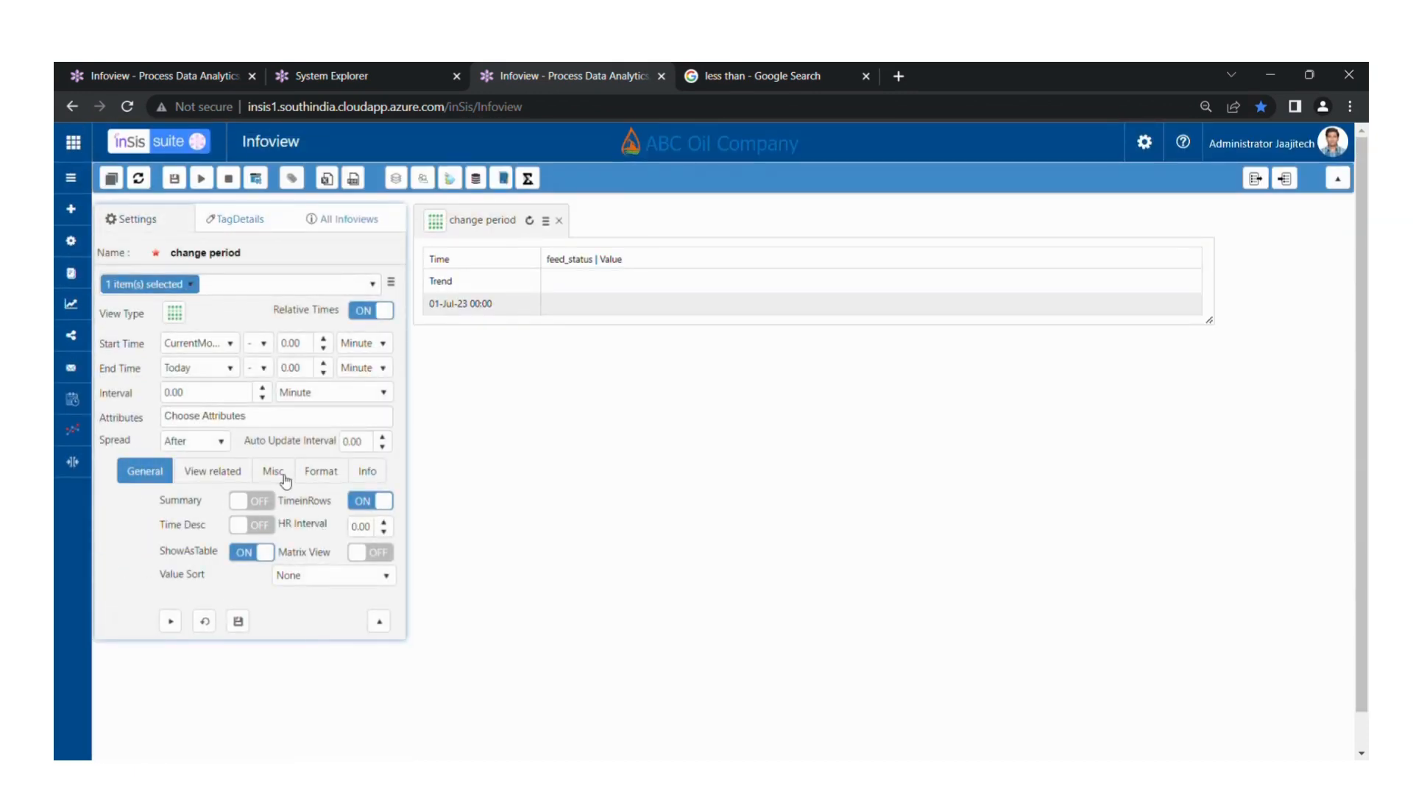
{"action": "left_click", "coordinate": [248, 476]}
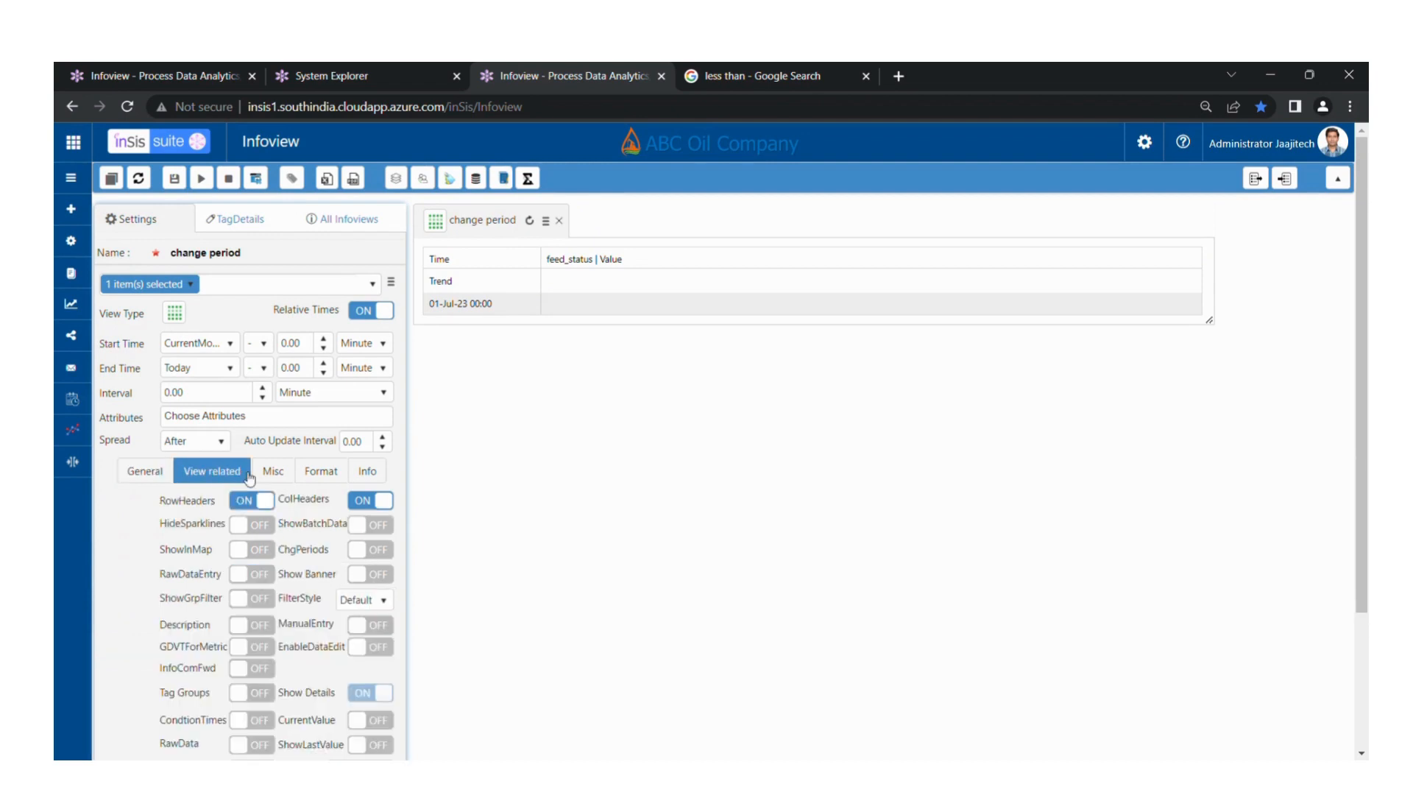
{"action": "left_click", "coordinate": [375, 552]}
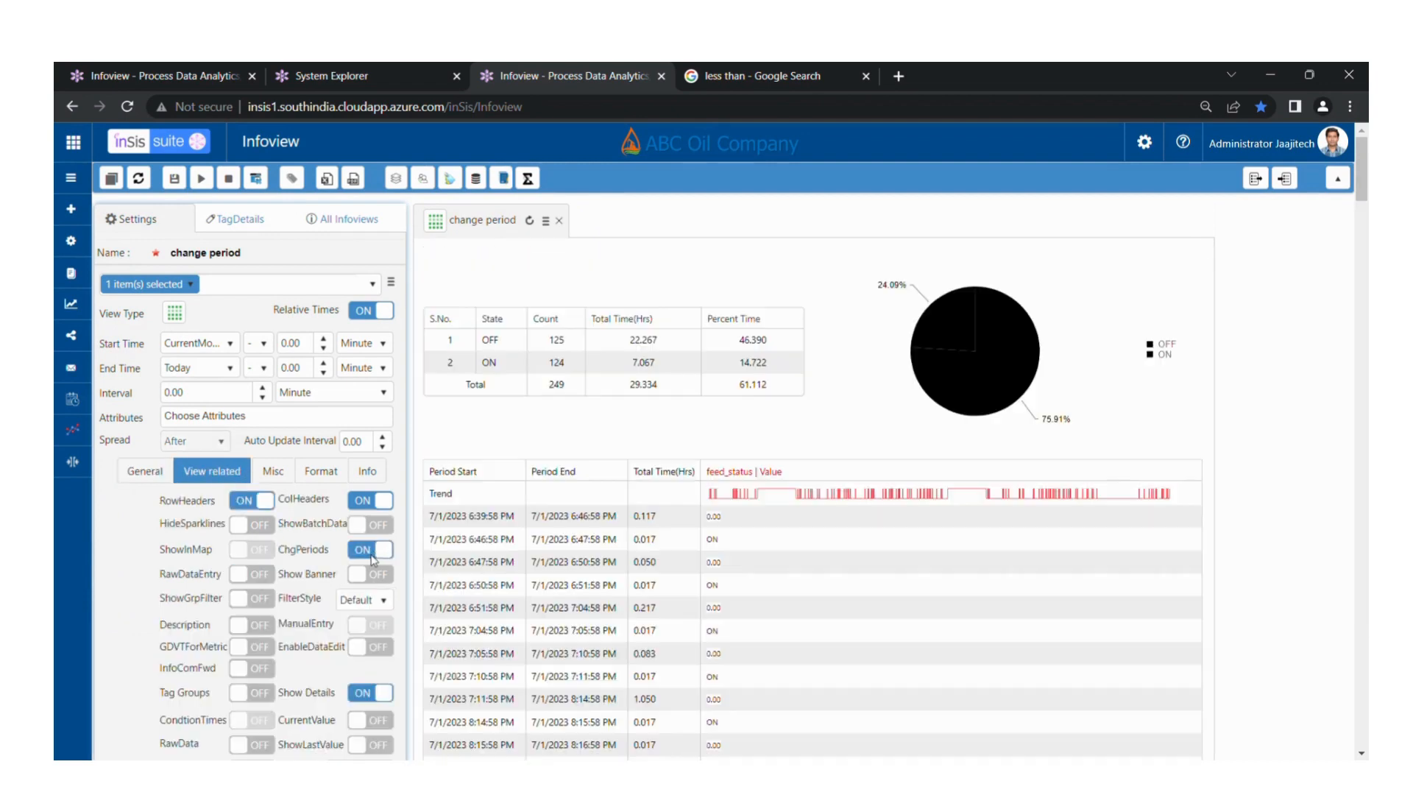
- Examine the state summary, pie chart and table of change periods for feed_status
{"action": "scroll", "coordinate": [377, 553], "scroll_direction": "down", "scroll_amount": 1}
{"action": "scroll", "coordinate": [377, 554], "scroll_direction": "up", "scroll_amount": 1}
{"action": "scroll", "coordinate": [765, 353], "scroll_direction": "down", "scroll_amount": 2}
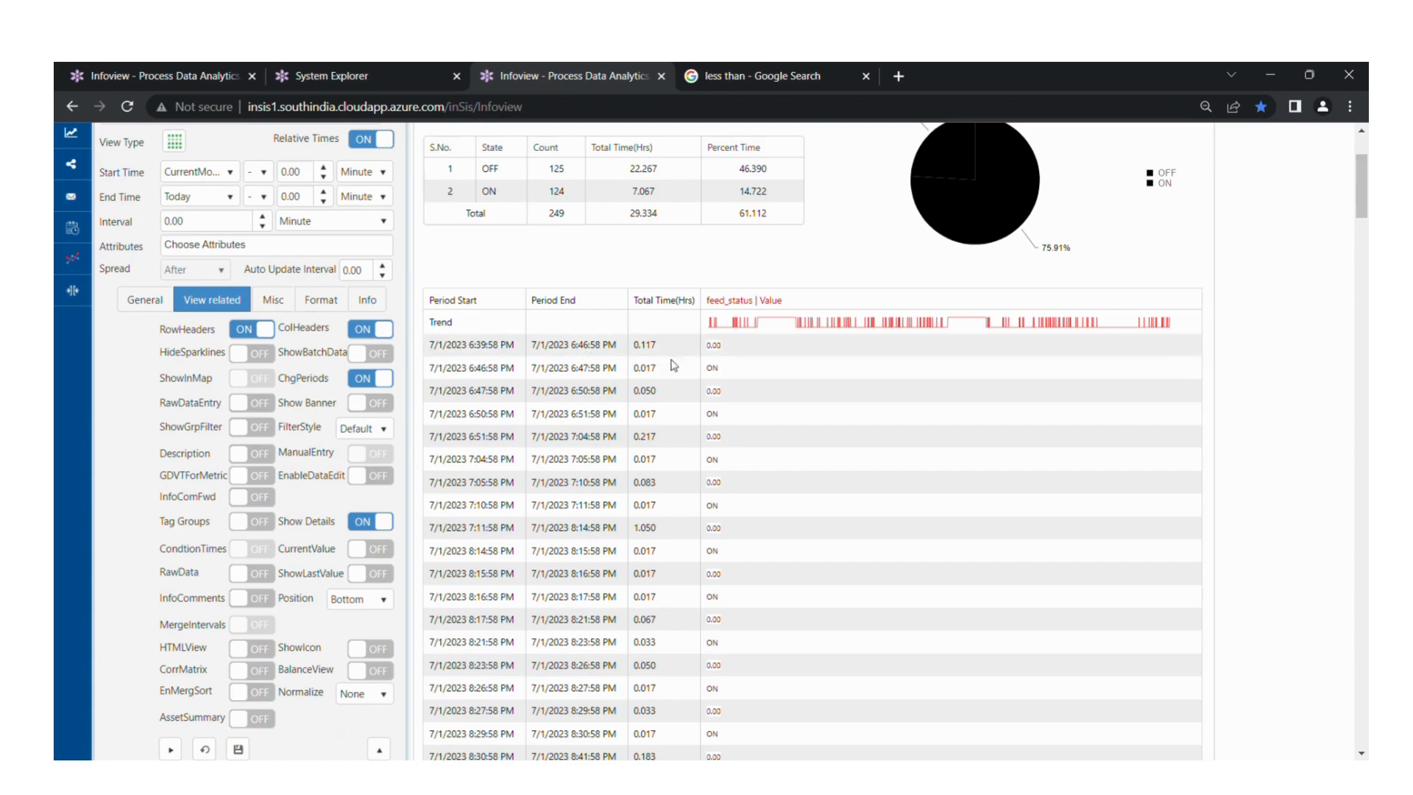
{"action": "scroll", "coordinate": [719, 392], "scroll_direction": "down", "scroll_amount": 3}
{"action": "scroll", "coordinate": [719, 392], "scroll_direction": "up", "scroll_amount": 5}
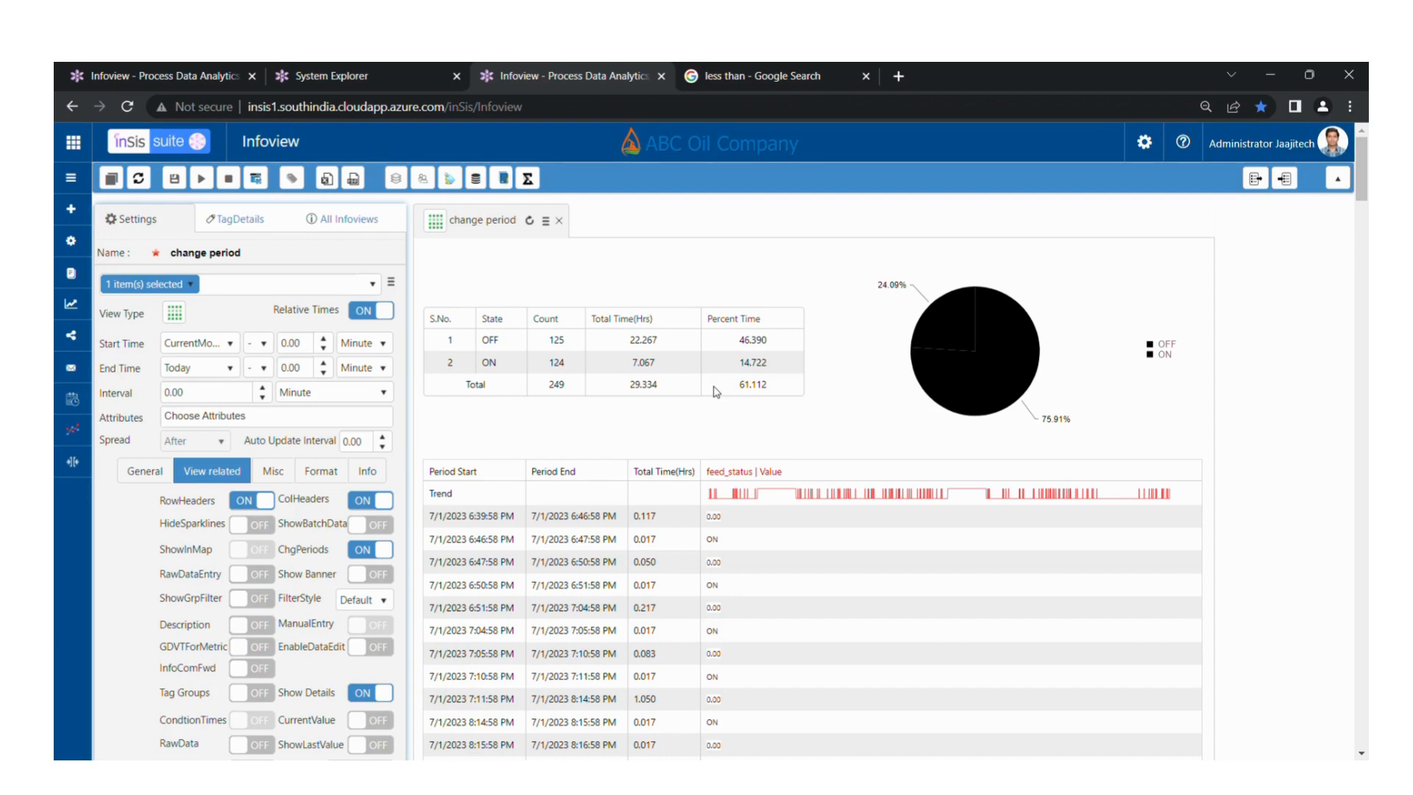
- Open the tag details of feed_status
{"action": "left_click", "coordinate": [237, 220]}
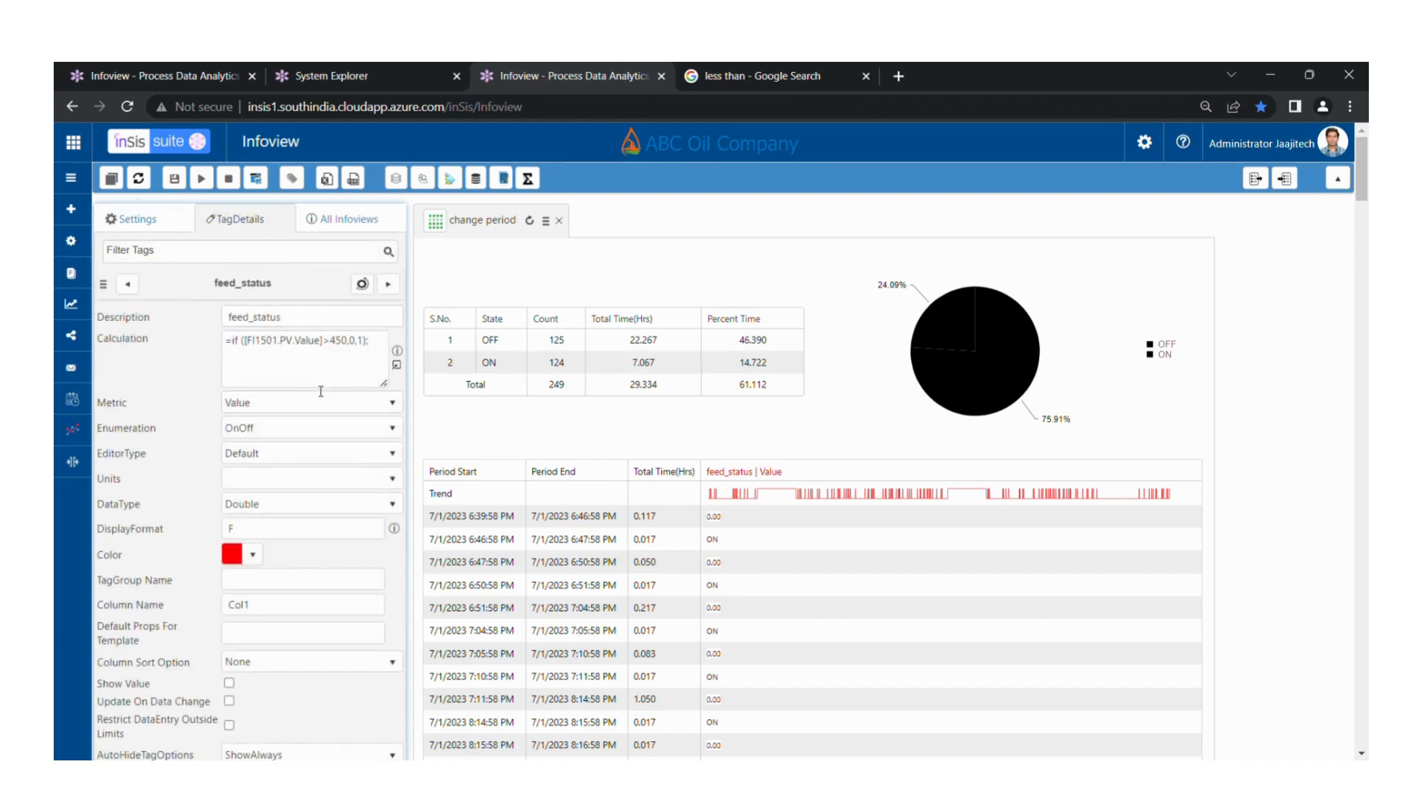